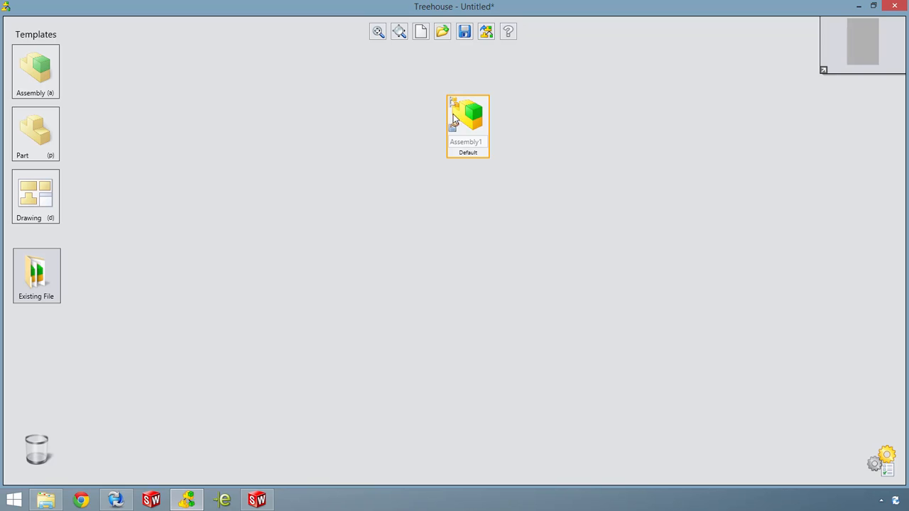
# - Name the top-level assembly Power Pack in its document properties
pyautogui.click(470, 174)
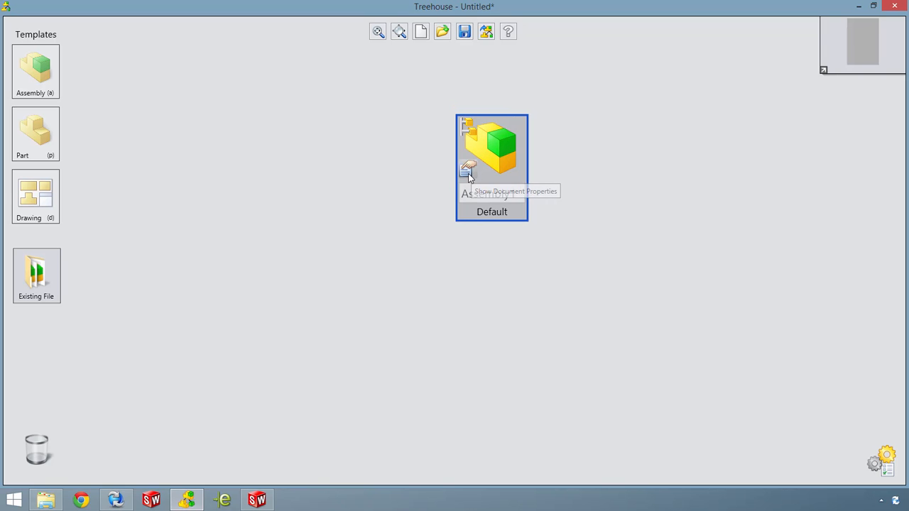
pyautogui.write('Power Pack')
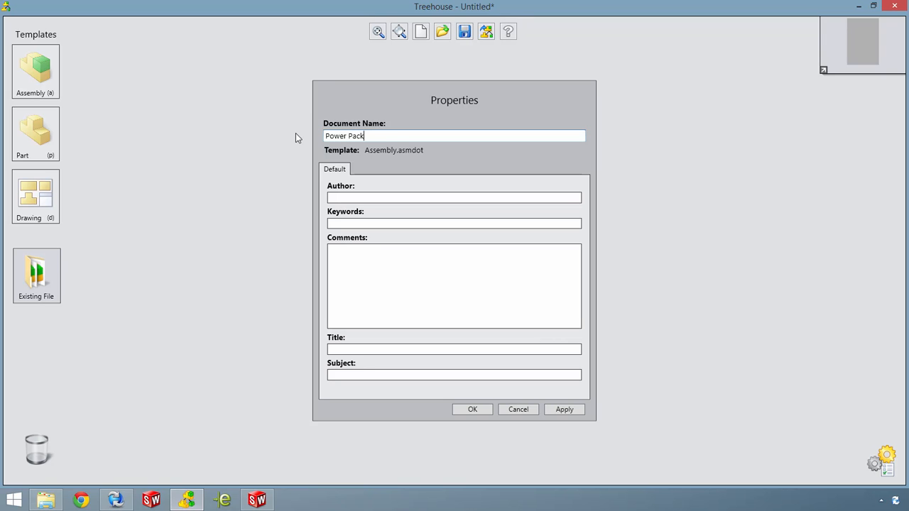
pyautogui.click(466, 409)
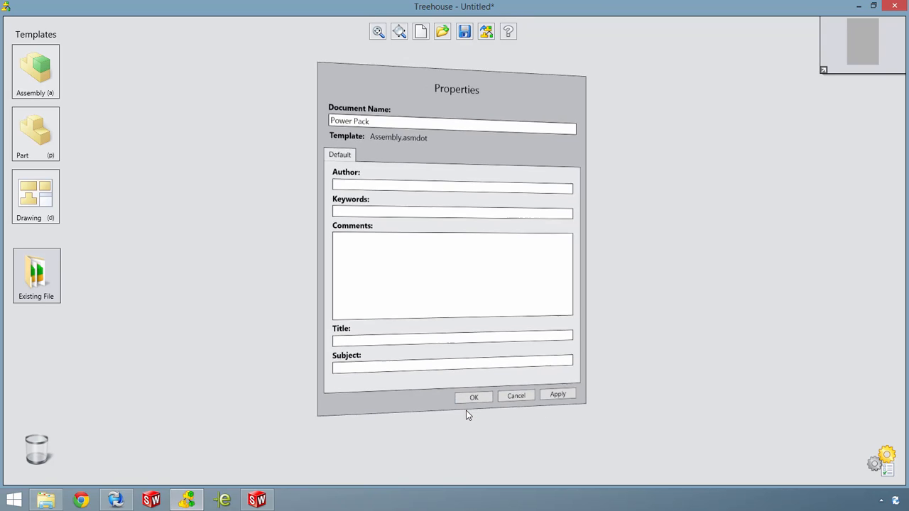
# - Add a new part beneath the Power Pack assembly and set its document name to Connector
pyautogui.moveTo(57, 156); pyautogui.dragTo(505, 216)
pyautogui.click(471, 318)
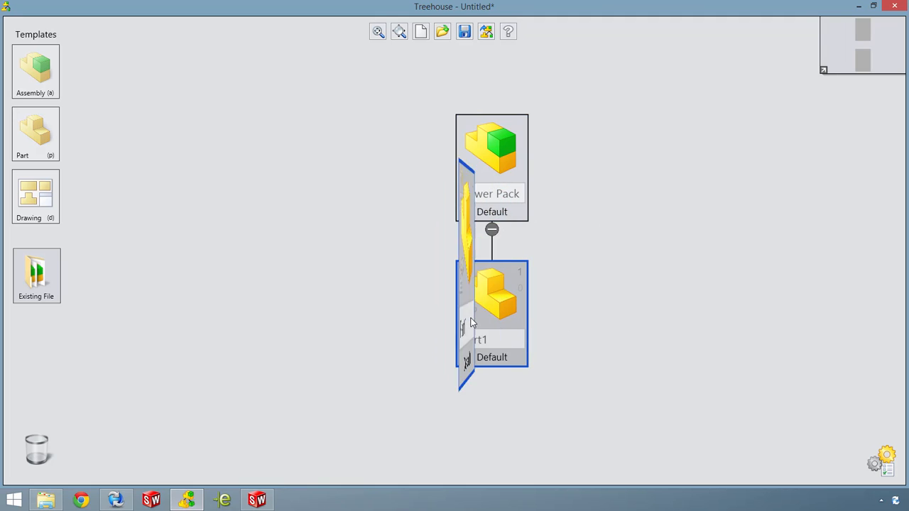
pyautogui.doubleClick(333, 135)
pyautogui.write('Co')
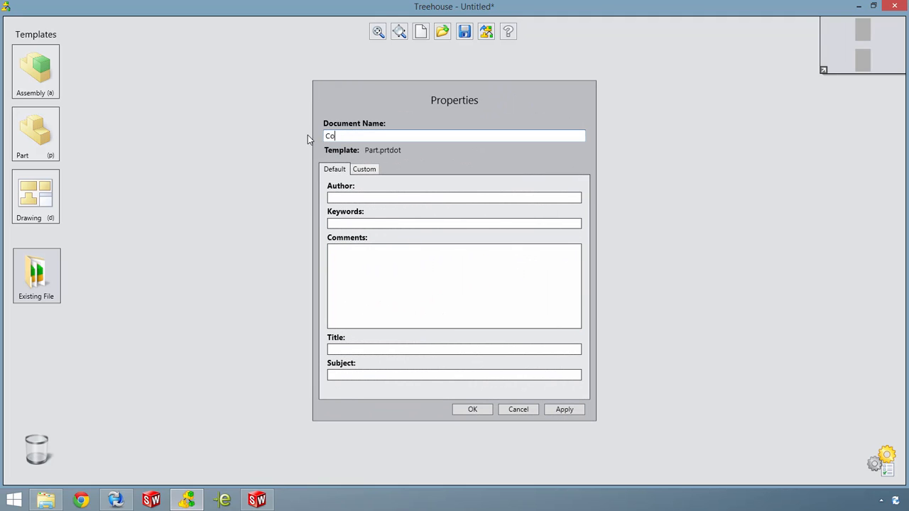
pyautogui.write('nnector')
# - Fill in the part's custom properties with the description Connector and the owner's name, and apply them
pyautogui.click(364, 169)
pyautogui.click(360, 196)
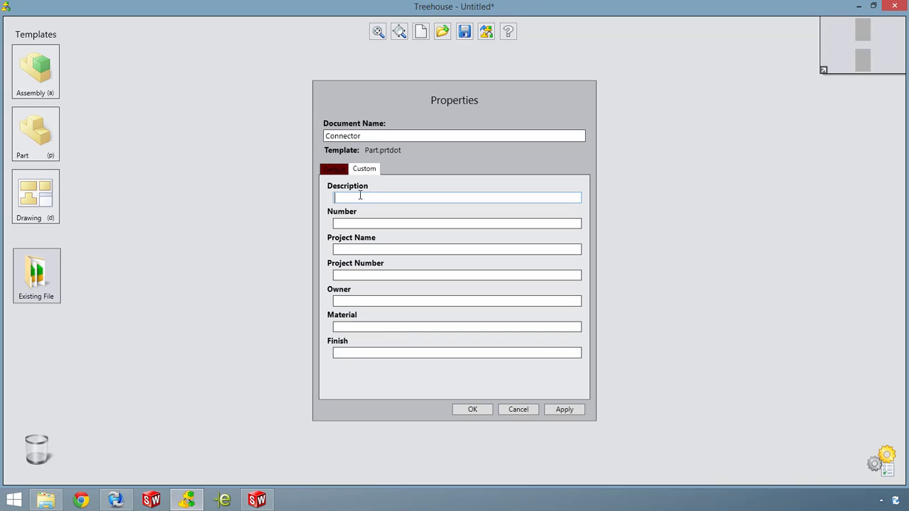
pyautogui.write('Connector')
pyautogui.click(358, 302)
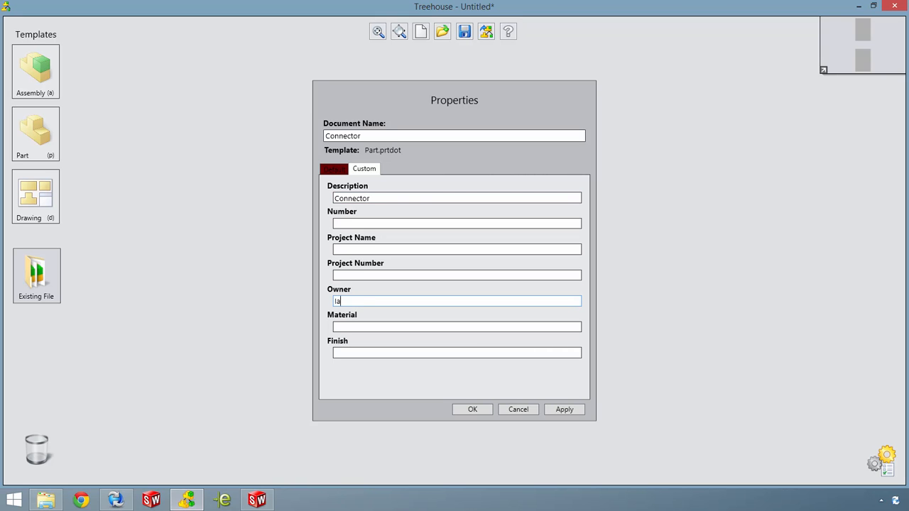
pyautogui.click(469, 410)
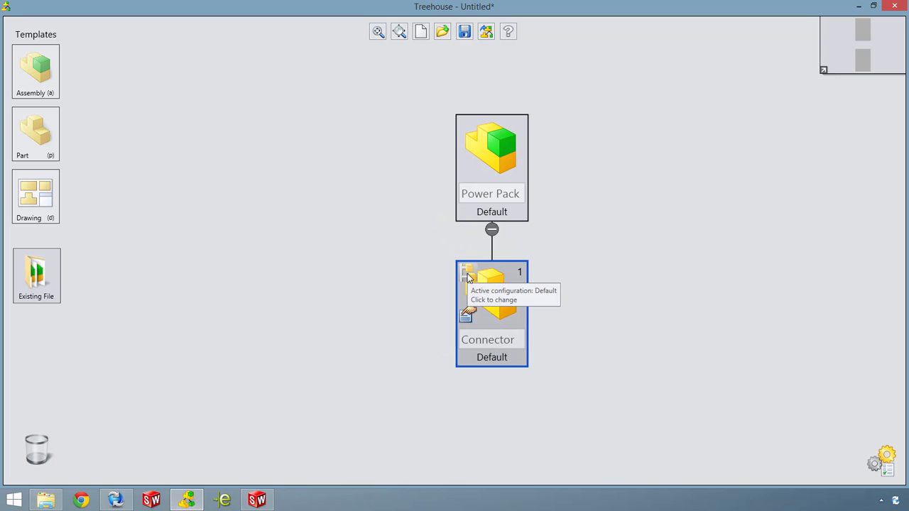
# - Add two configurations named 2 Pin and 3 Pin to the Connector part
pyautogui.click(467, 275)
pyautogui.click(338, 331)
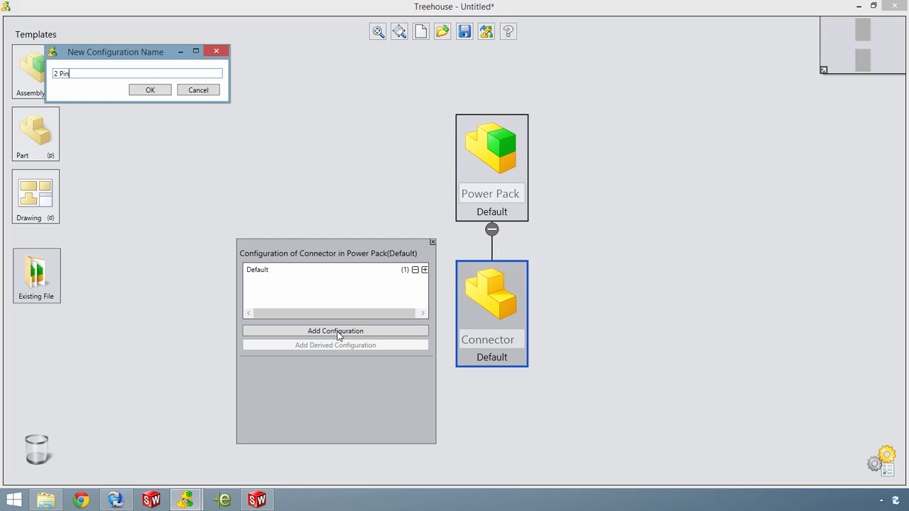
pyautogui.write('2 Pin')
pyautogui.press('Return')
pyautogui.click(339, 334)
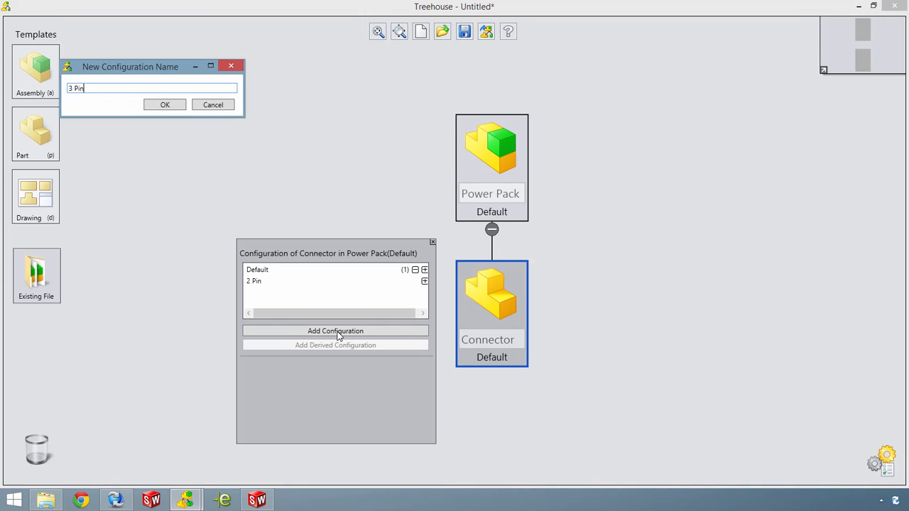
pyautogui.press('Return')
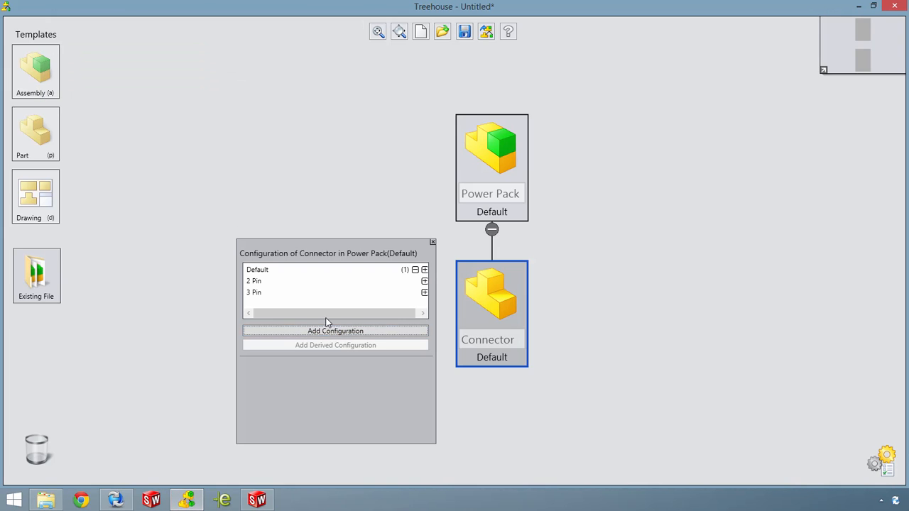
# - Switch the Connector used in Power Pack from the Default configuration to 3 Pin
pyautogui.click(301, 270)
pyautogui.click(296, 398)
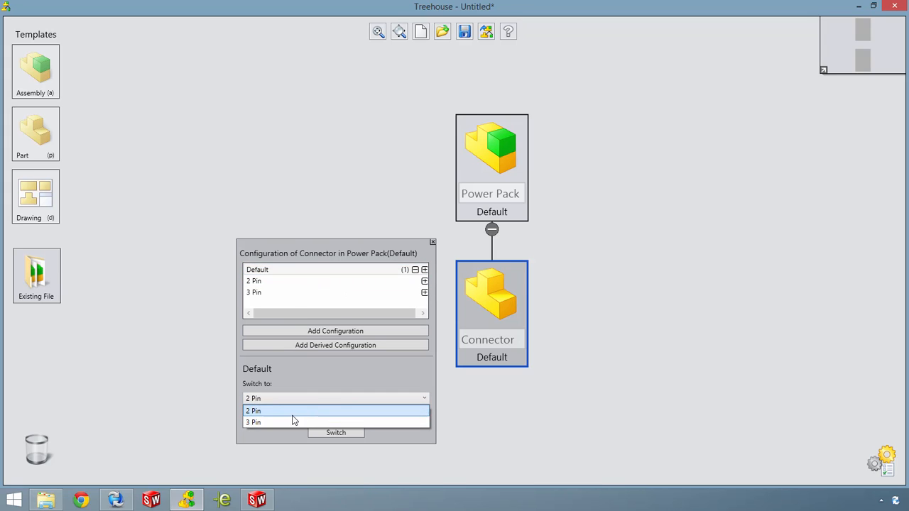
pyautogui.click(293, 422)
pyautogui.click(315, 431)
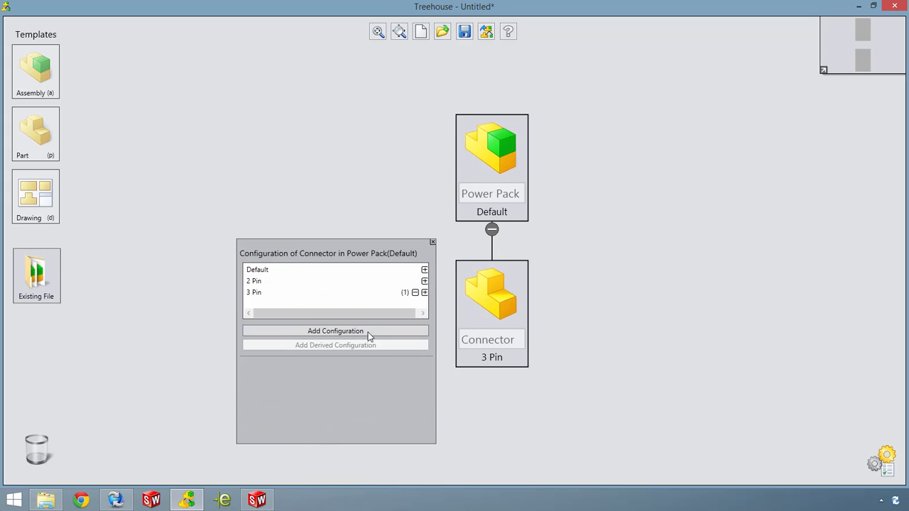
pyautogui.click(433, 242)
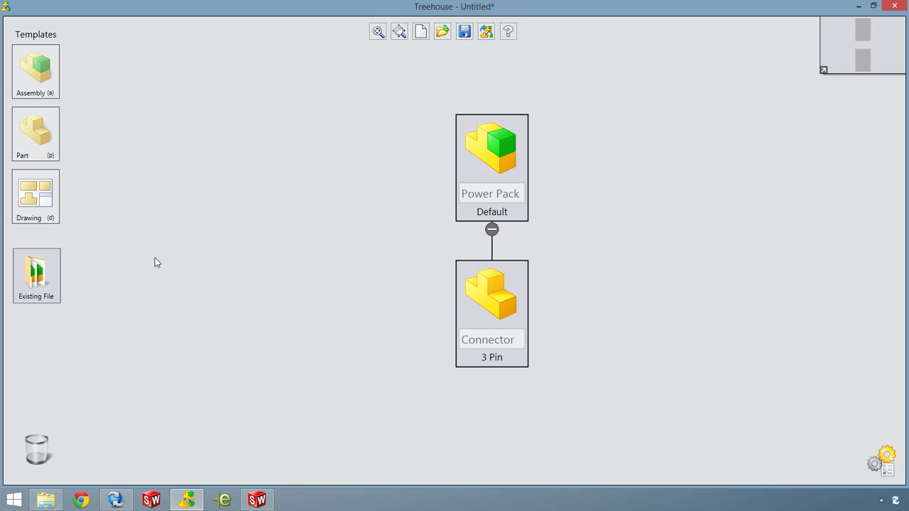
# - Attach a new drawing to the Power Pack assembly and another to the Connector part, and collapse both drawing displays
pyautogui.moveTo(42, 201)
pyautogui.mouseDown()
pyautogui.moveTo(399, 188)
pyautogui.moveTo(488, 165)
pyautogui.mouseUp()
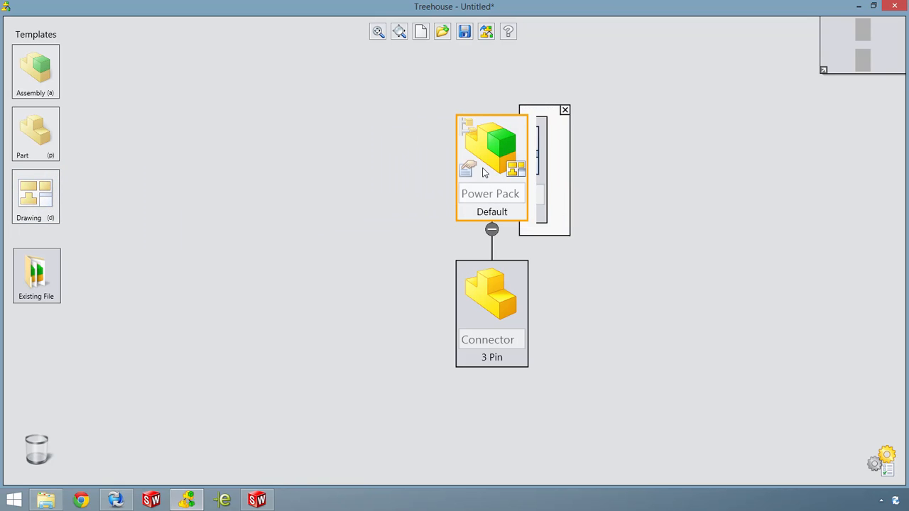
pyautogui.moveTo(54, 201)
pyautogui.mouseDown()
pyautogui.moveTo(442, 344)
pyautogui.moveTo(515, 320)
pyautogui.mouseUp()
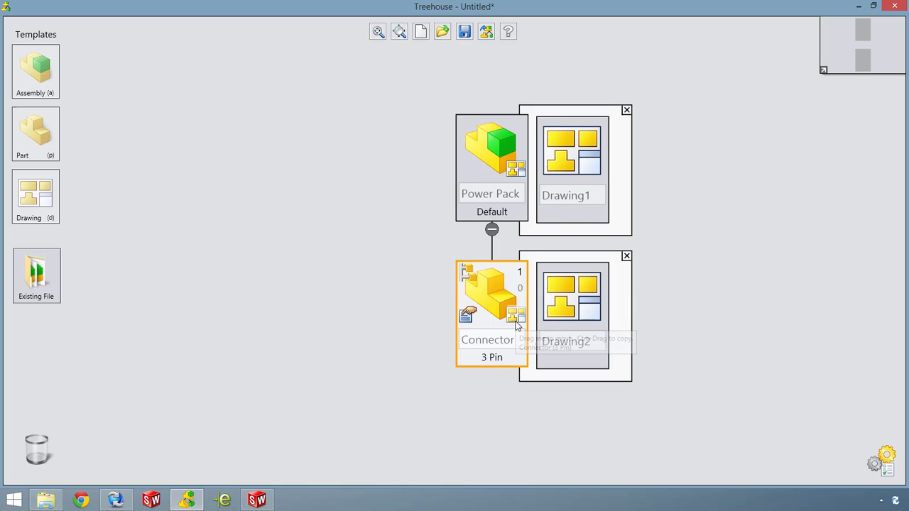
pyautogui.click(626, 256)
pyautogui.click(626, 110)
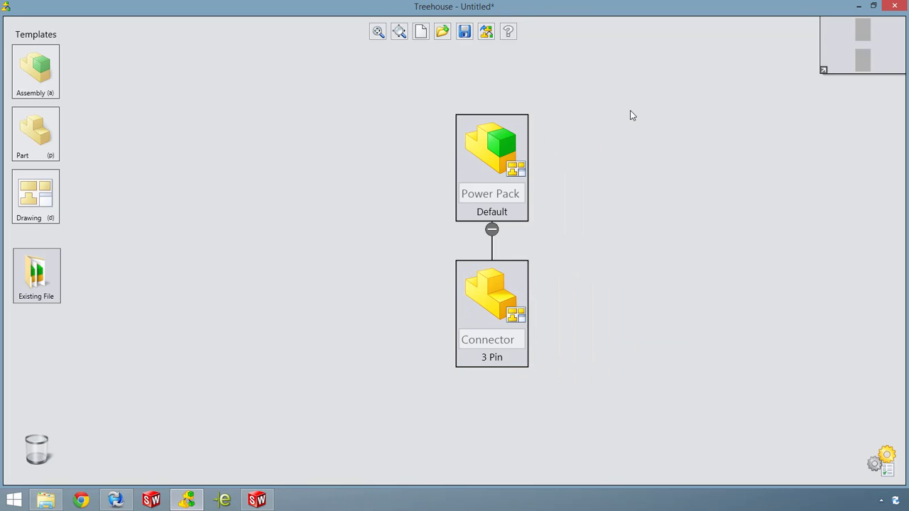
# - Arrange the structure beside the Power Pack vault folder and add Holder.SLDPRT and Battery.SLDPRT from it to the Power Pack assembly
pyautogui.moveTo(526, 13); pyautogui.dragTo(1, 125)
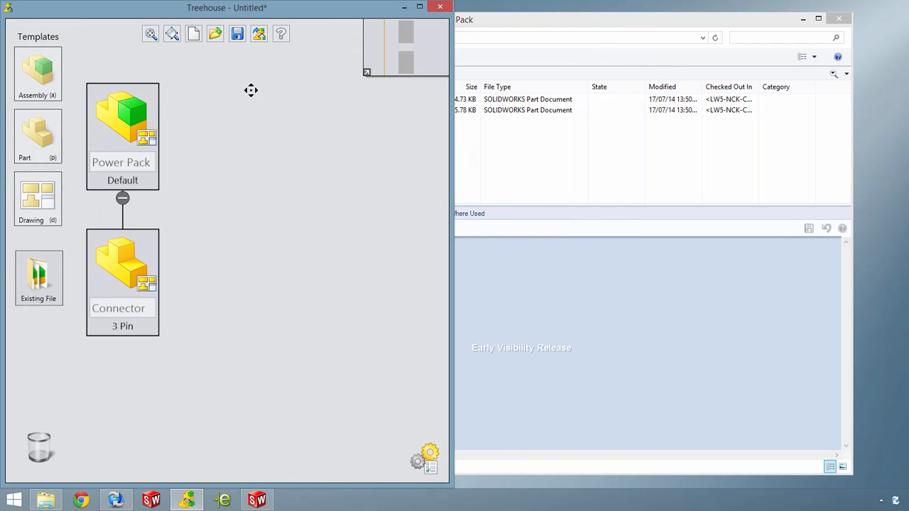
pyautogui.moveTo(467, 29); pyautogui.dragTo(817, 36)
pyautogui.moveTo(583, 114); pyautogui.dragTo(224, 120)
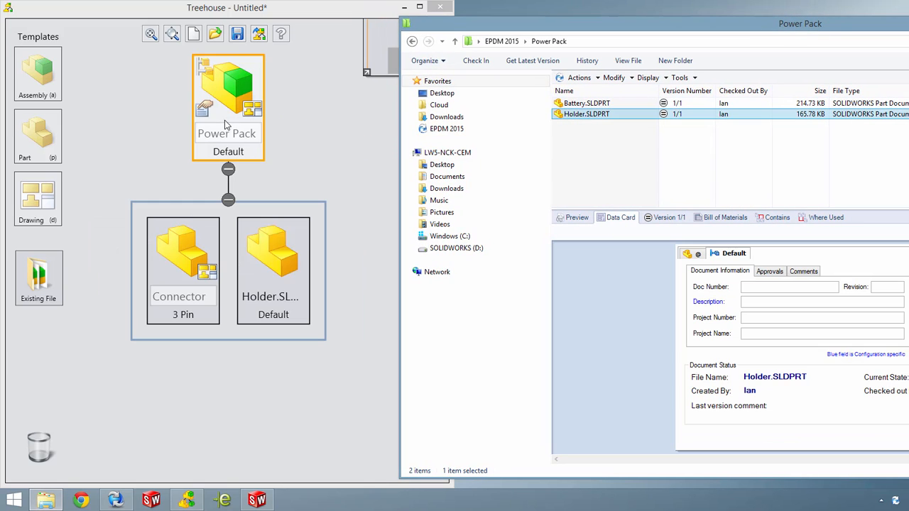
pyautogui.click(583, 105)
pyautogui.moveTo(528, 154); pyautogui.dragTo(239, 135)
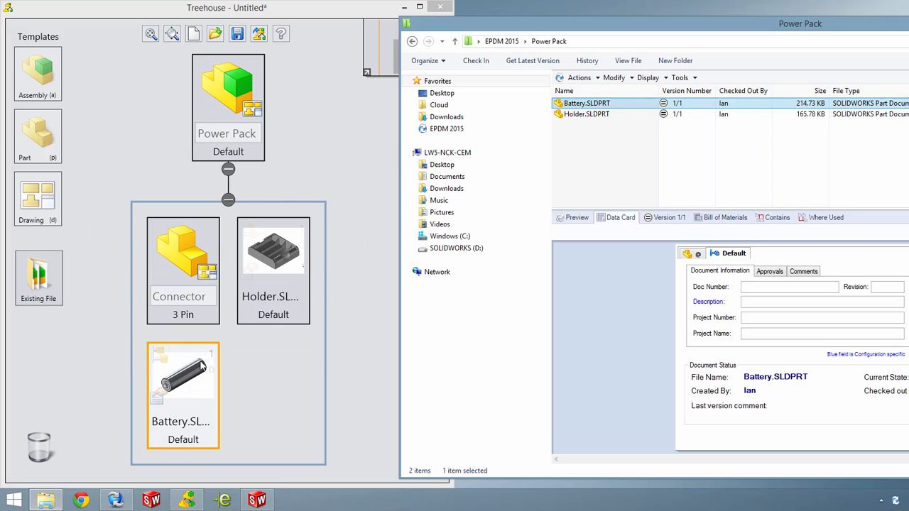
# - Set the quantity of the Battery part in the Power Pack assembly to 4
pyautogui.click(160, 388)
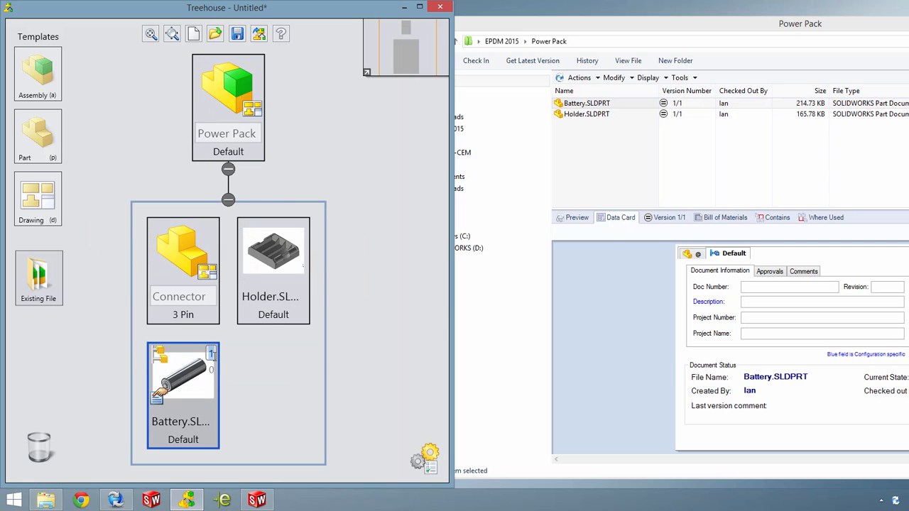
pyautogui.press('Return')
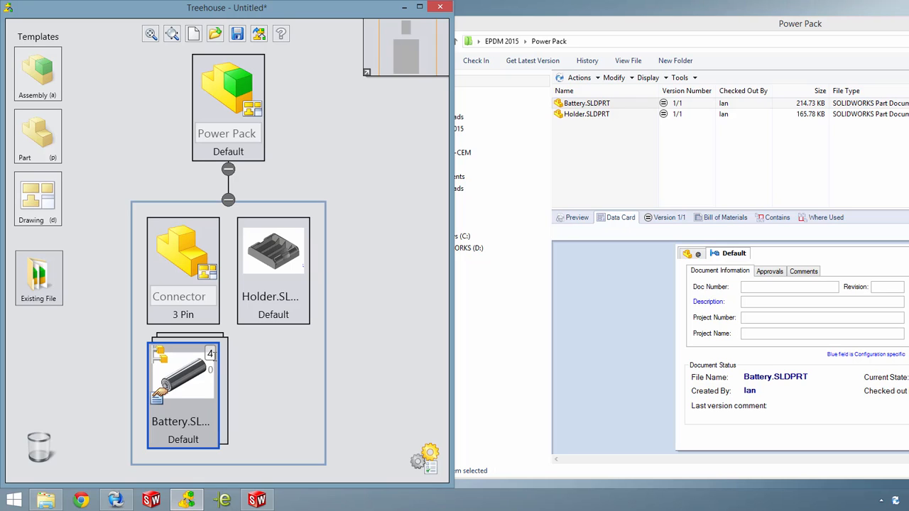
pyautogui.click(352, 330)
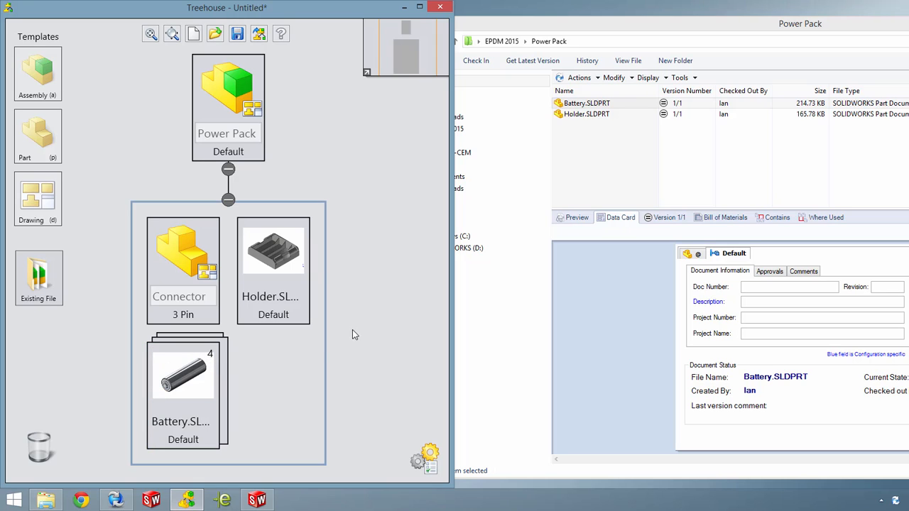
# - Export the assembly structure to the Power Pack folder in the EPDM 2015 vault
pyautogui.click(265, 41)
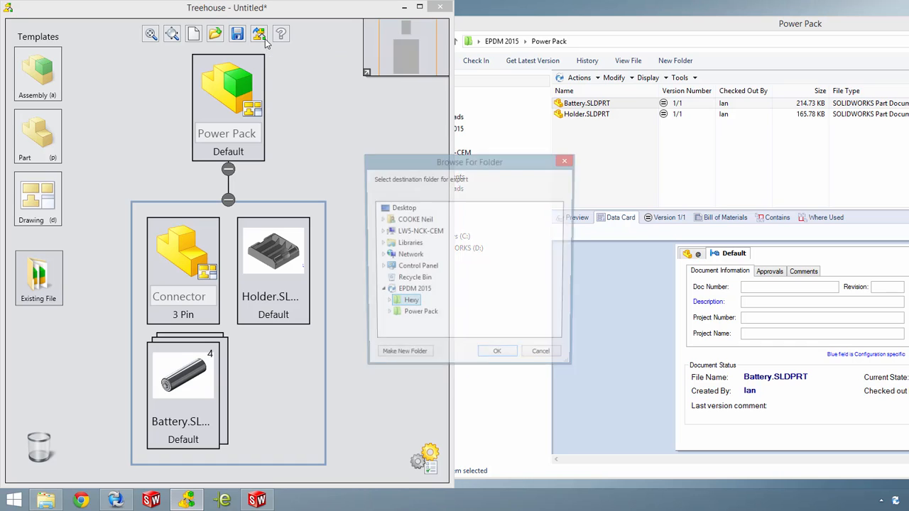
pyautogui.click(418, 314)
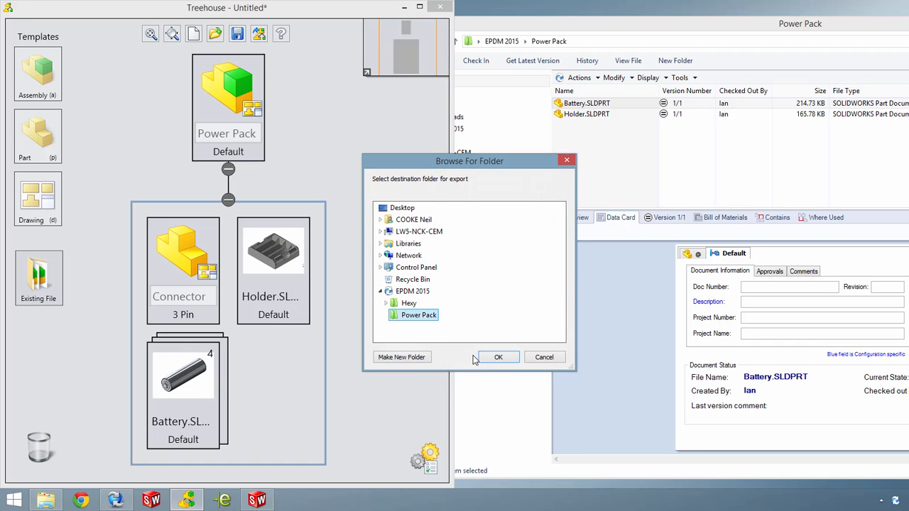
pyautogui.click(484, 358)
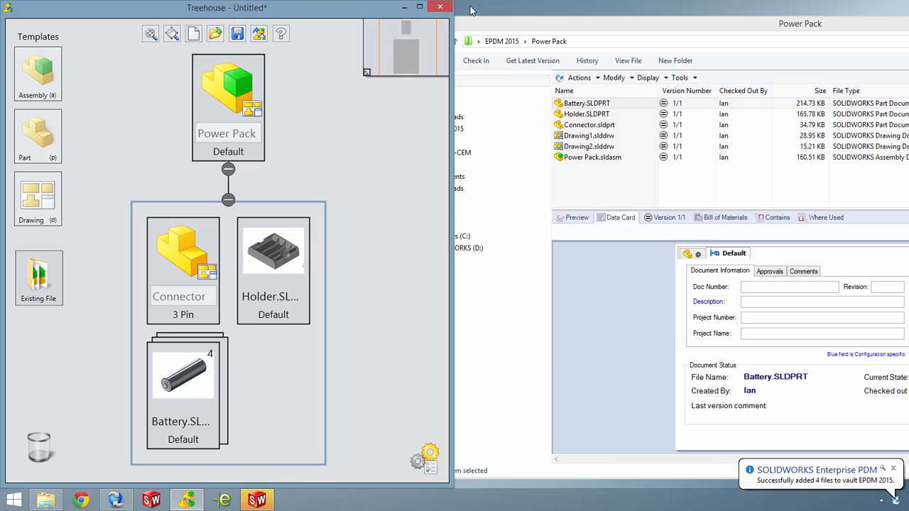
# - Close Treehouse and move the Power Pack vault folder window fully into view
pyautogui.click(440, 7)
pyautogui.click(465, 289)
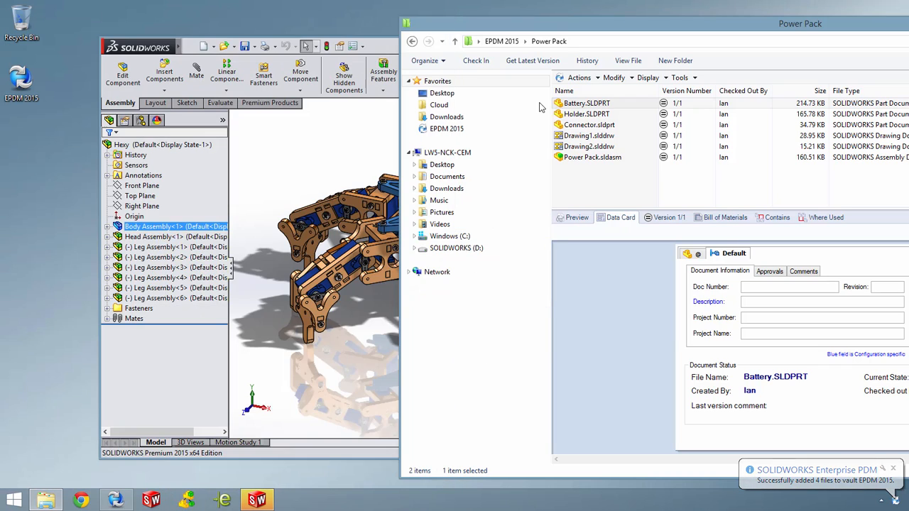
pyautogui.moveTo(568, 31); pyautogui.dragTo(232, 30)
# - Examine the data card of Connector.sldprt for the 2 Pin configuration and for the general file properties
pyautogui.click(252, 125)
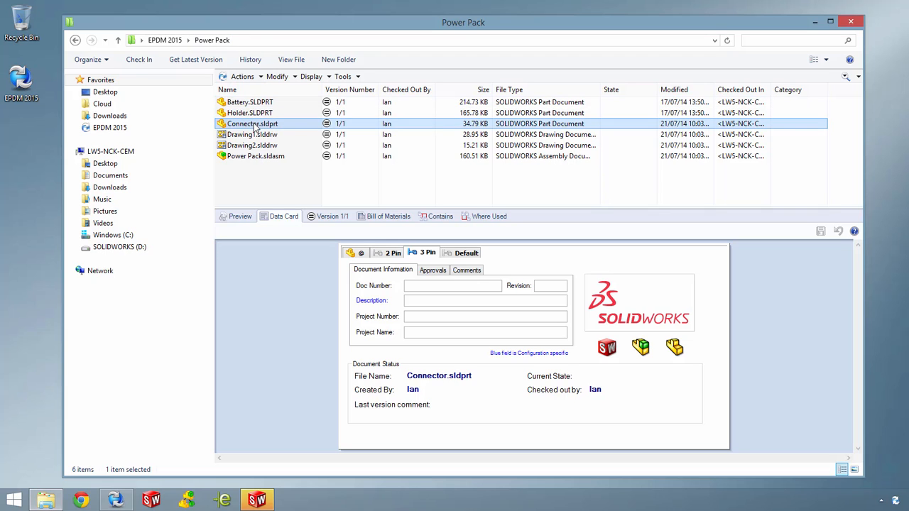
pyautogui.click(394, 254)
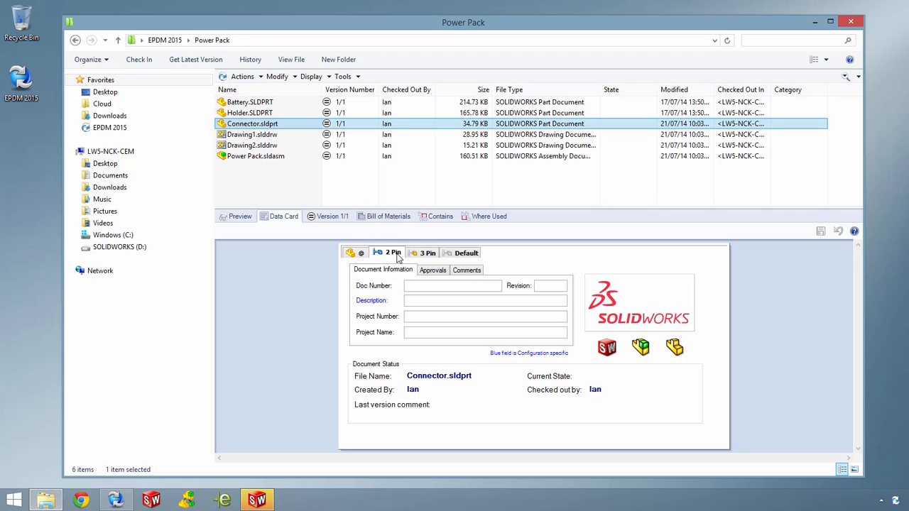
pyautogui.click(361, 255)
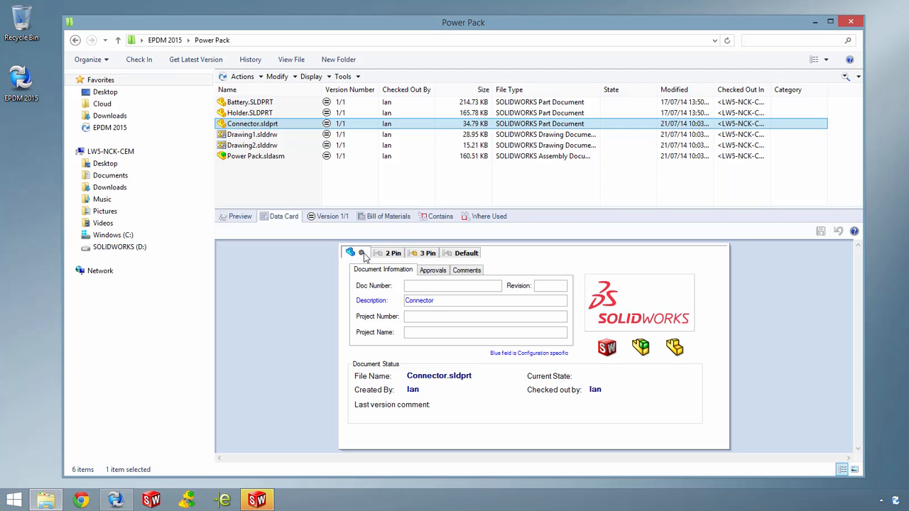
# - Review which files a check-in of Power Pack.sldasm includes, and dismiss the check-in
pyautogui.rightClick(277, 159)
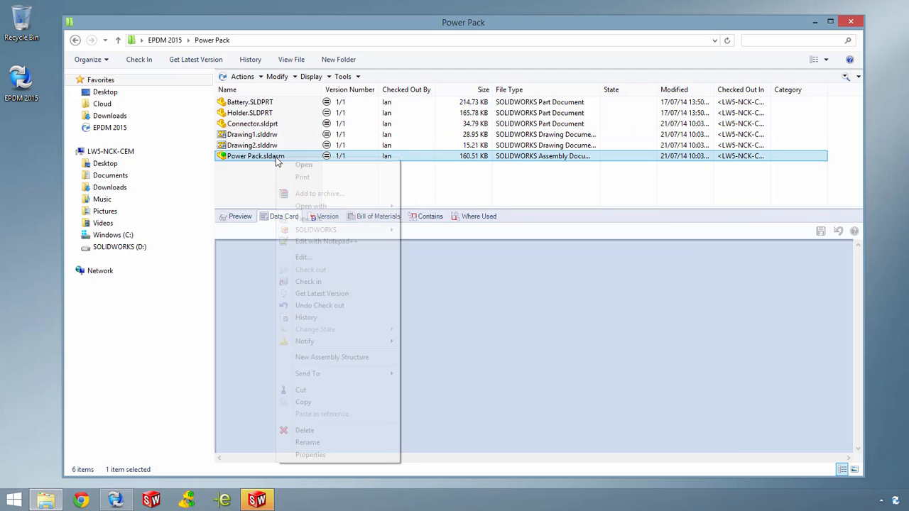
pyautogui.click(309, 281)
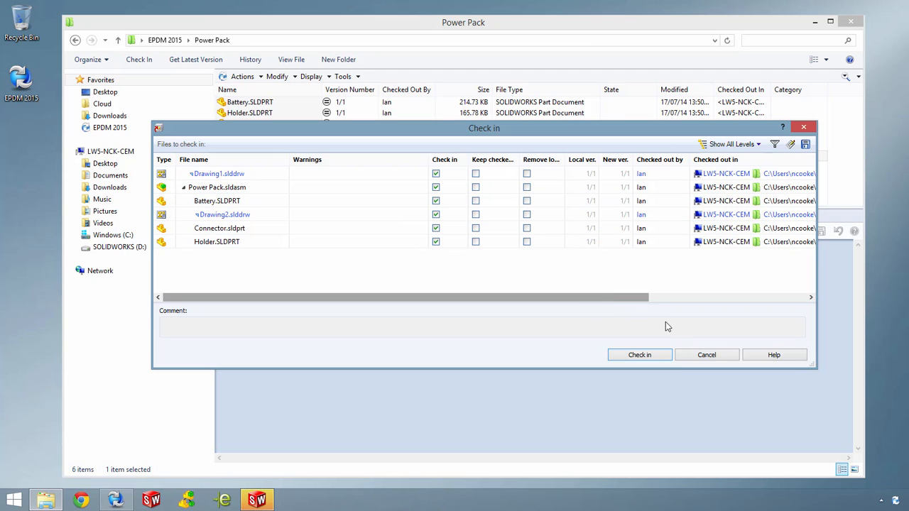
pyautogui.click(687, 355)
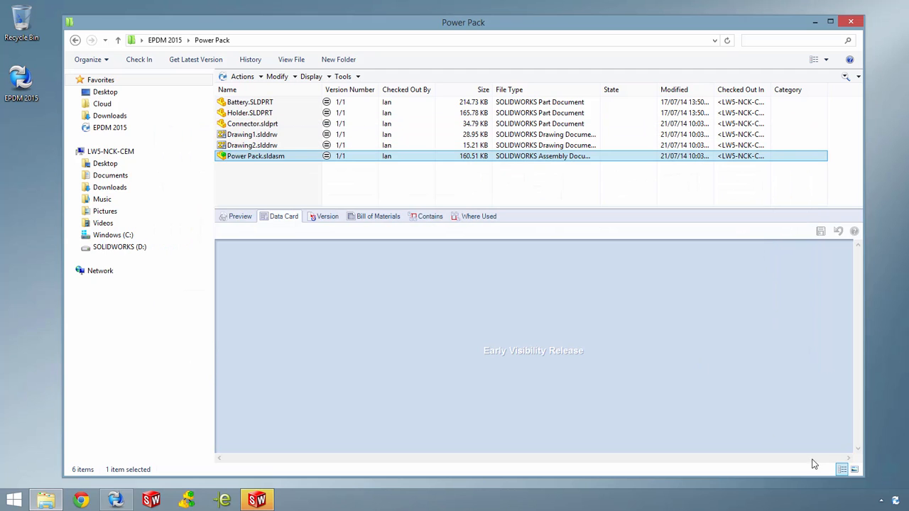
# - Log out of the EPDM 2015 vault, reopen it and log in under a different user name
pyautogui.rightClick(896, 502)
pyautogui.moveTo(866, 440)
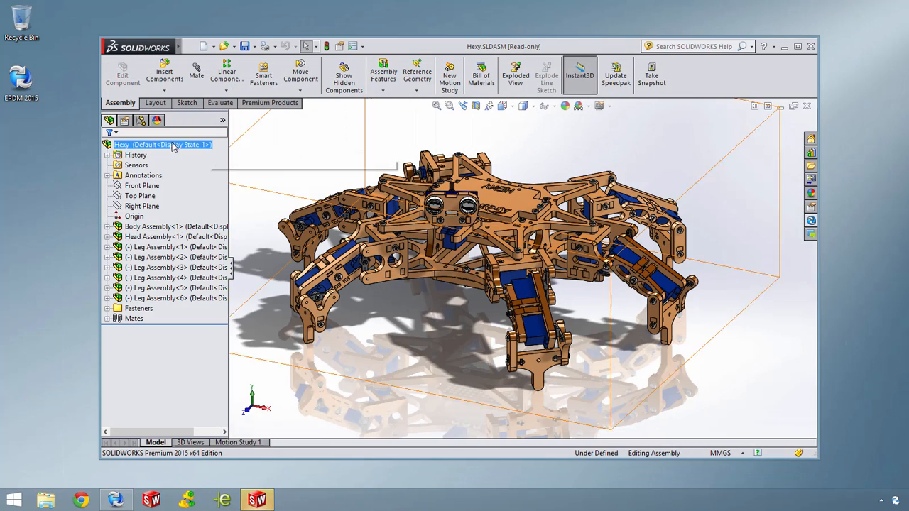
pyautogui.doubleClick(27, 89)
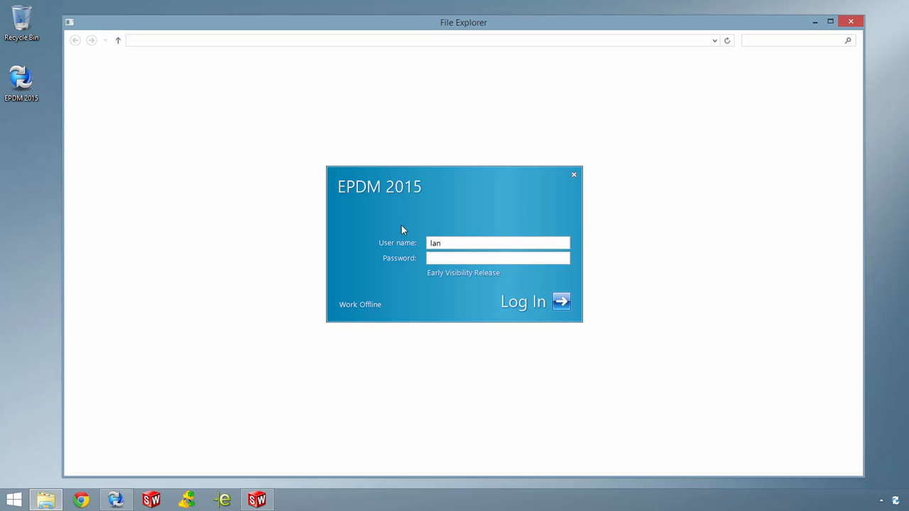
pyautogui.doubleClick(443, 243)
pyautogui.write('Neil')
pyautogui.press('Return')
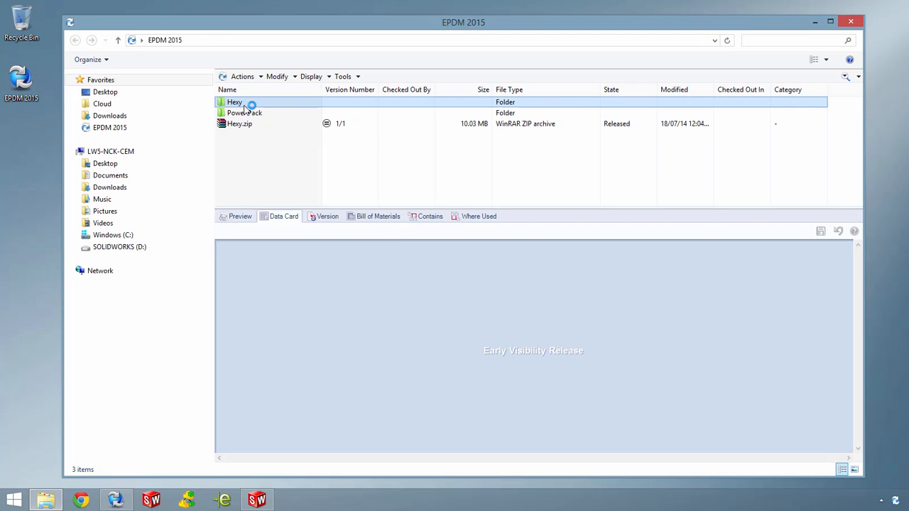
# - Open the Hexy vault folder, switch to SOLIDWORKS and check out only the top-level Hexy.SLDASM from the Enterprise PDM tree
pyautogui.doubleClick(244, 107)
pyautogui.click(256, 501)
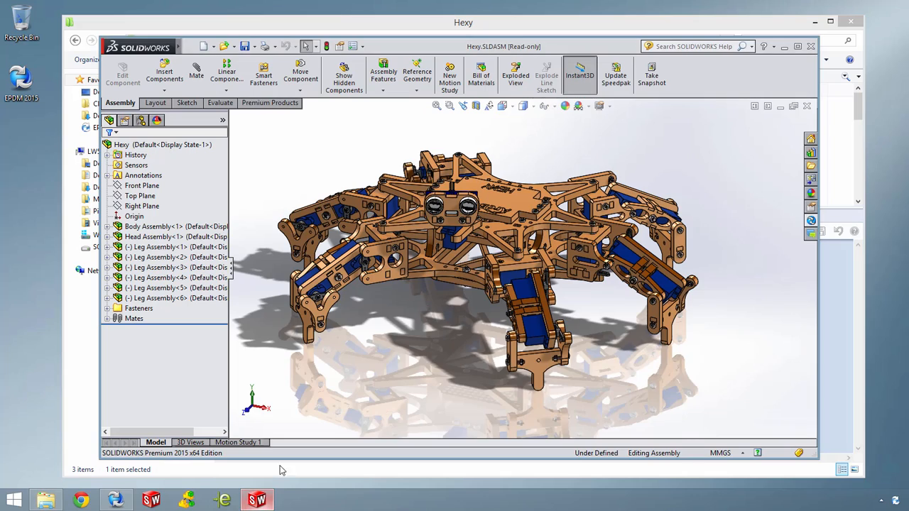
pyautogui.moveTo(421, 370)
pyautogui.mouseDown(button='middle')
pyautogui.moveTo(424, 356)
pyautogui.moveTo(350, 345)
pyautogui.moveTo(365, 339)
pyautogui.moveTo(416, 359)
pyautogui.mouseUp(button='middle')
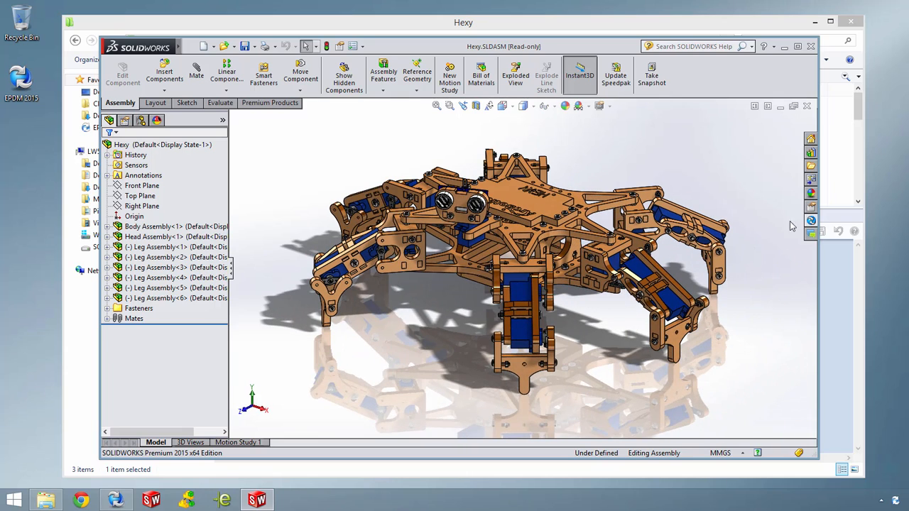
pyautogui.click(809, 230)
pyautogui.rightClick(688, 149)
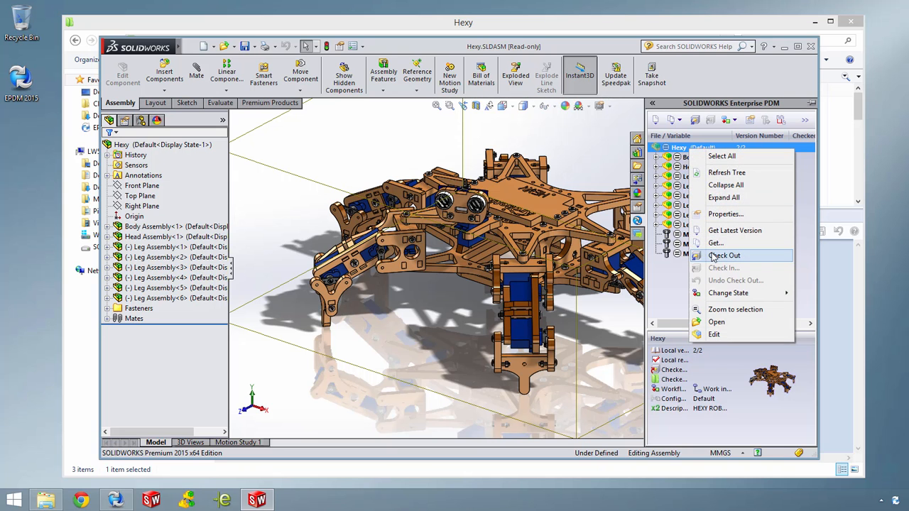
pyautogui.click(716, 255)
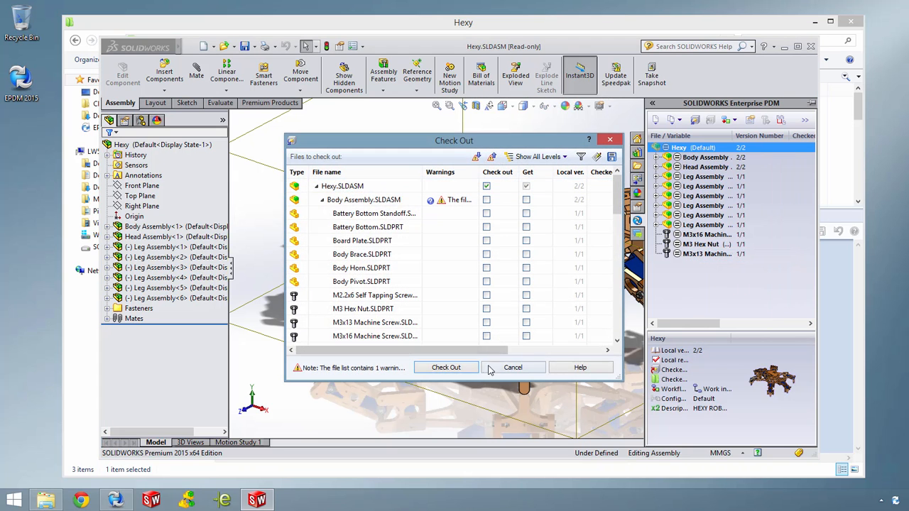
pyautogui.click(448, 368)
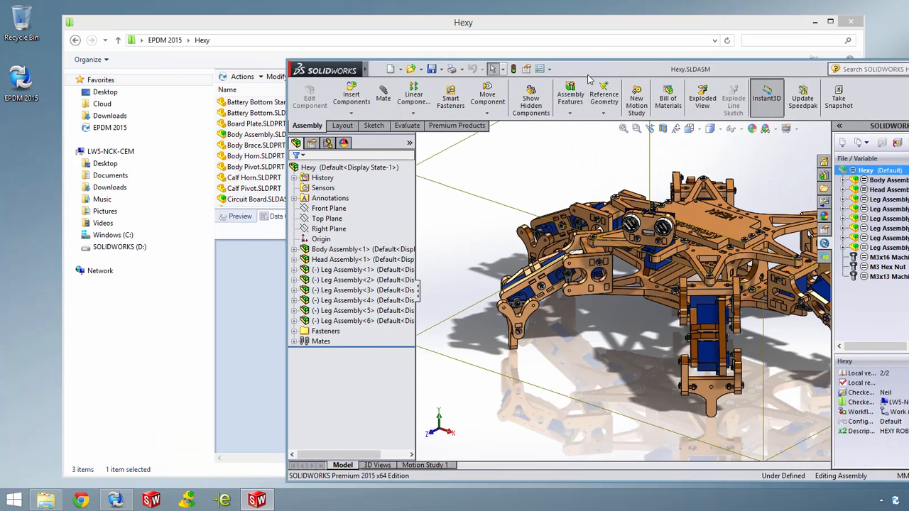
# - Open Treehouse and arrange it side by side with the SOLIDWORKS window
pyautogui.moveTo(398, 53); pyautogui.dragTo(750, 58)
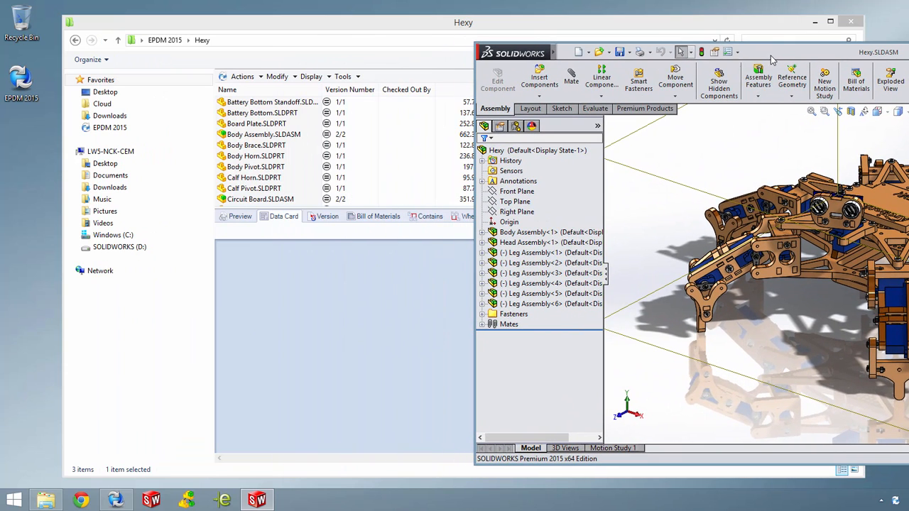
pyautogui.click(195, 499)
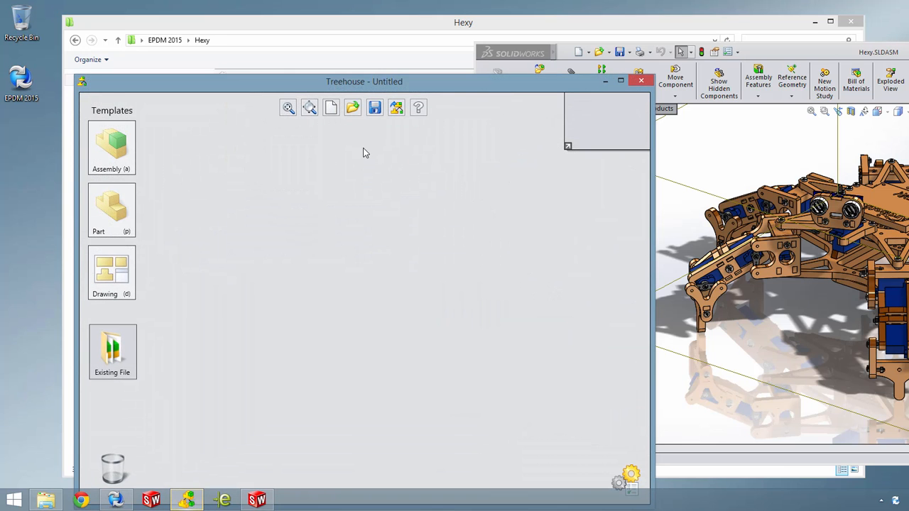
pyautogui.moveTo(353, 86); pyautogui.dragTo(2, 35)
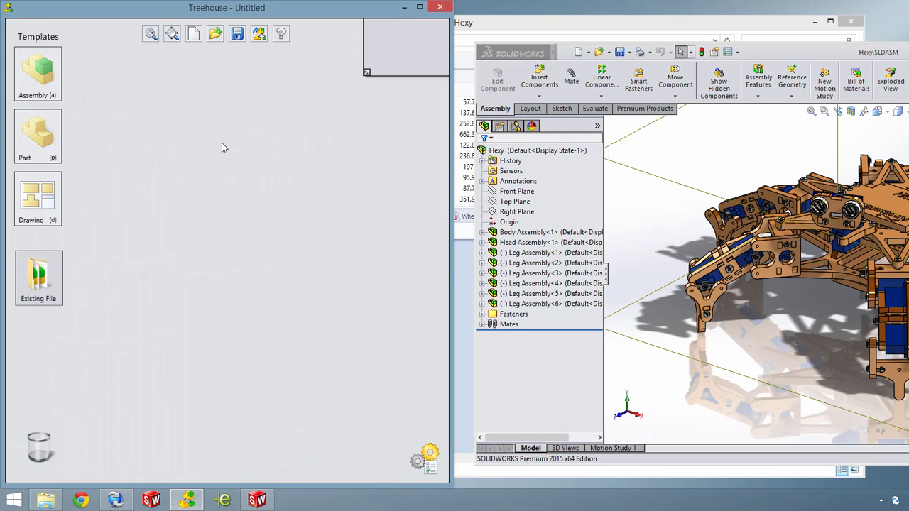
# - Load the structure of the Hexy assembly open in SOLIDWORKS into Treehouse
pyautogui.click(647, 164)
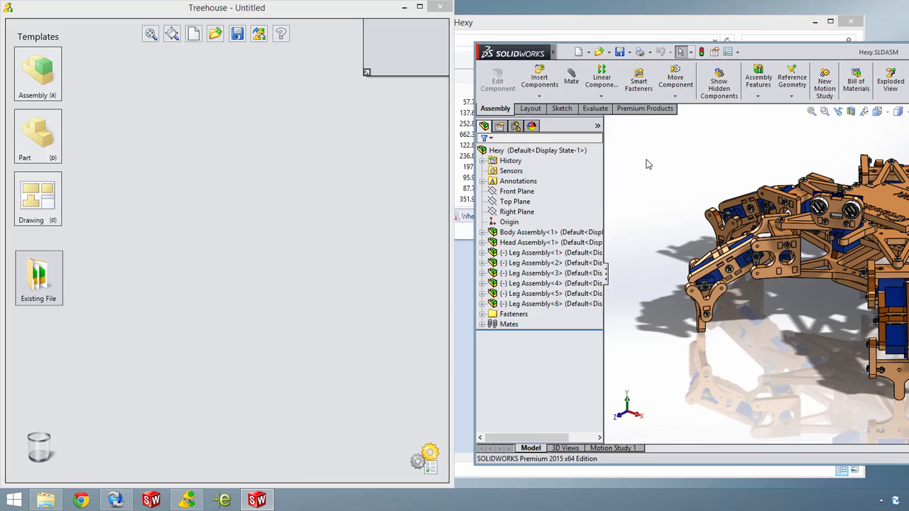
pyautogui.press('r')
pyautogui.moveTo(616, 98); pyautogui.dragTo(223, 152)
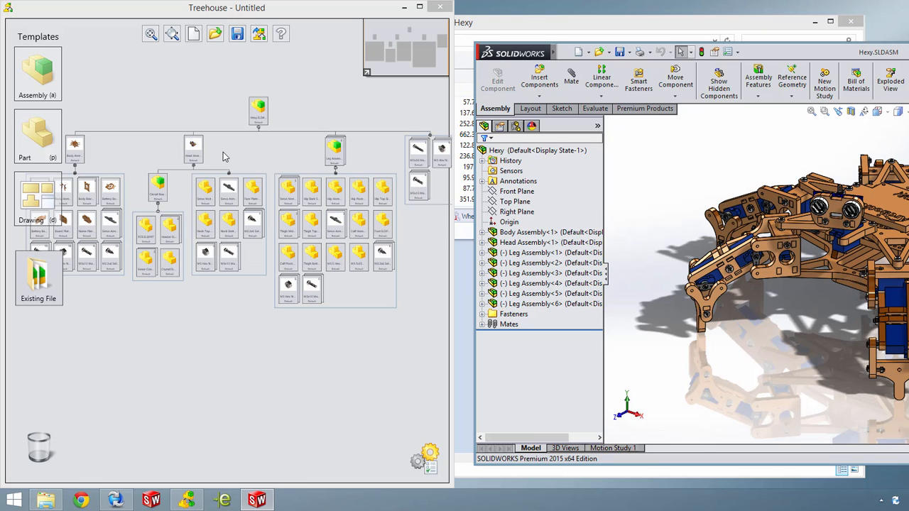
# - Add a new assembly beneath Hexy.SLDASM in the structure, and a new part beneath that assembly
pyautogui.click(288, 149)
pyautogui.scroll(5, 298, 171)
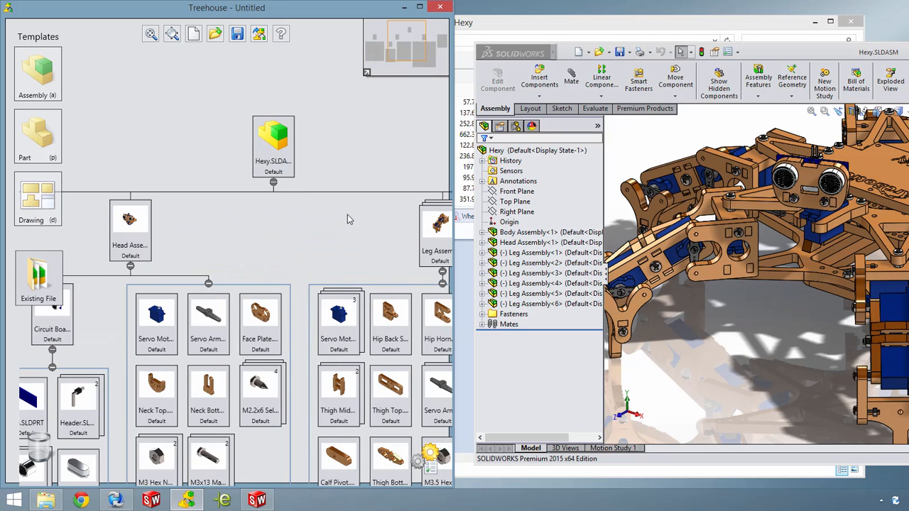
pyautogui.scroll(2, 347, 219)
pyautogui.moveTo(335, 200); pyautogui.dragTo(240, 171)
pyautogui.moveTo(39, 71); pyautogui.dragTo(163, 142)
pyautogui.moveTo(294, 151); pyautogui.dragTo(133, 93)
pyautogui.moveTo(50, 145); pyautogui.dragTo(222, 170)
# - Name the new assembly Power Pack and the new part under it Connector
pyautogui.click(221, 173)
pyautogui.moveTo(135, 136); pyautogui.dragTo(92, 135)
pyautogui.write('Power Pack')
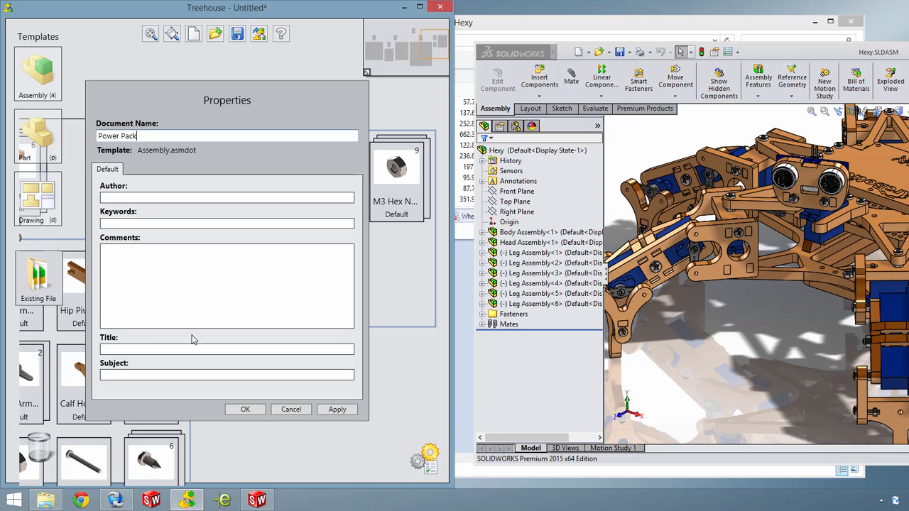
pyautogui.click(241, 409)
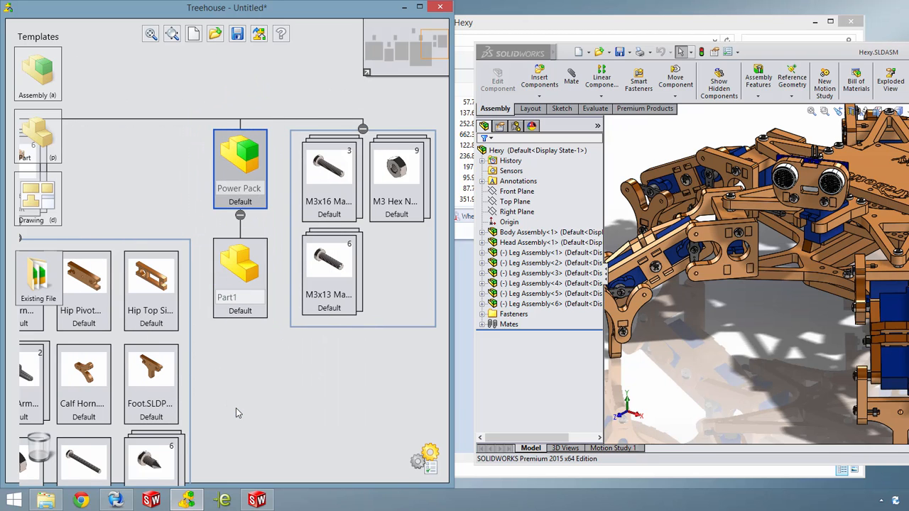
pyautogui.click(222, 282)
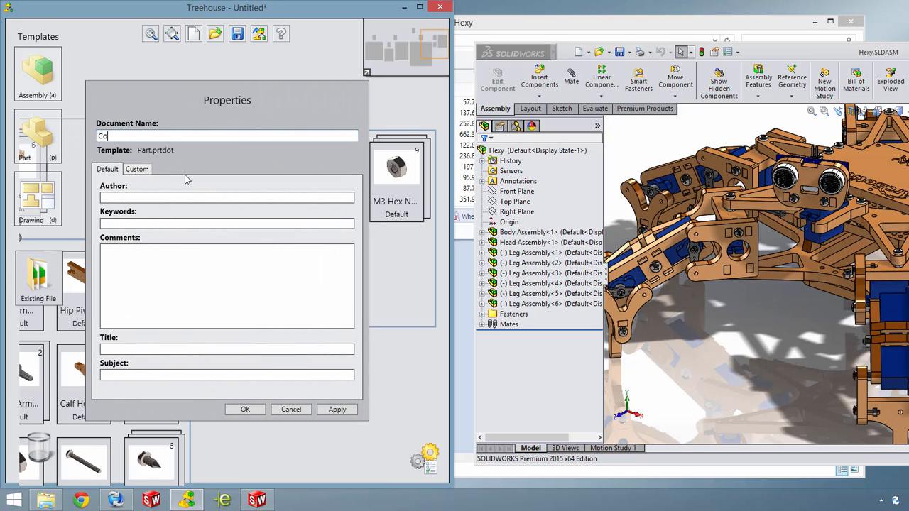
pyautogui.click(238, 409)
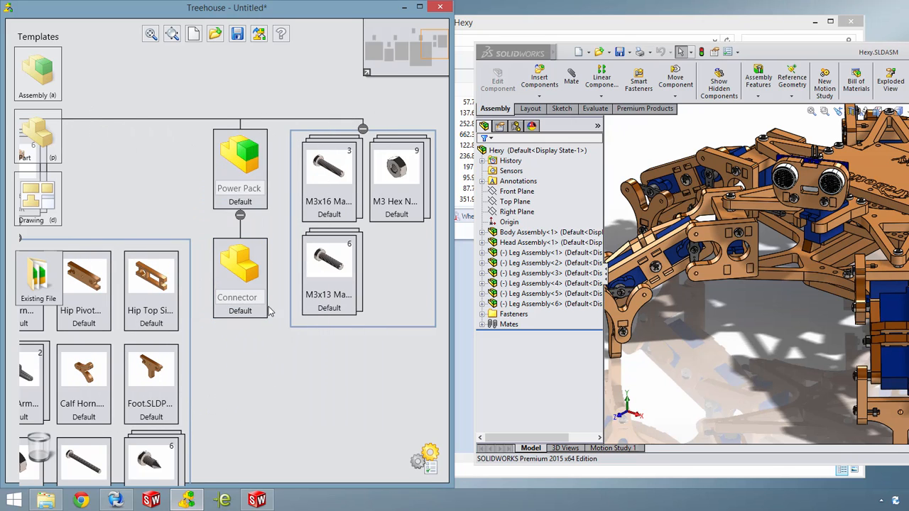
# - Export the updated structure to the Hexy vault folder without backing up Hexy.SLDASM
pyautogui.click(260, 35)
pyautogui.click(408, 303)
pyautogui.click(480, 358)
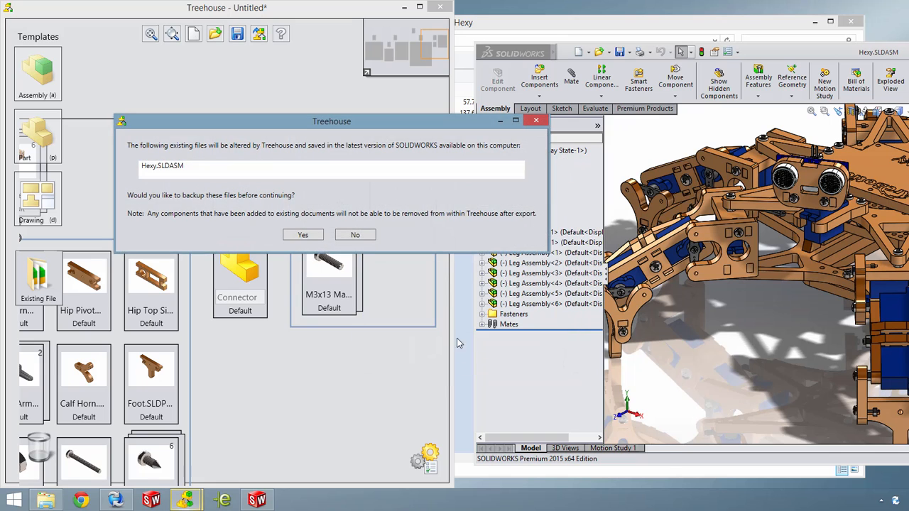
pyautogui.click(355, 234)
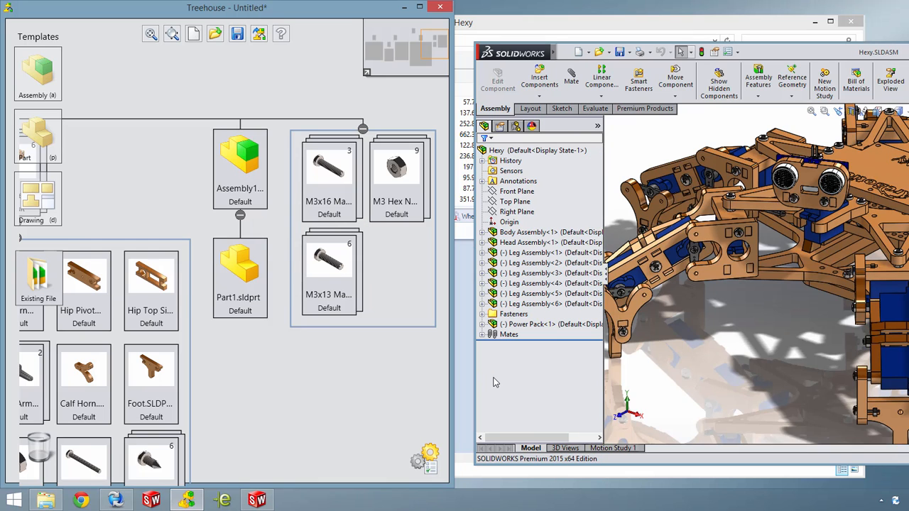
# - Inspect the Power Pack subassembly and its Connector part in the Hexy assembly tree in SOLIDWORKS
pyautogui.click(482, 325)
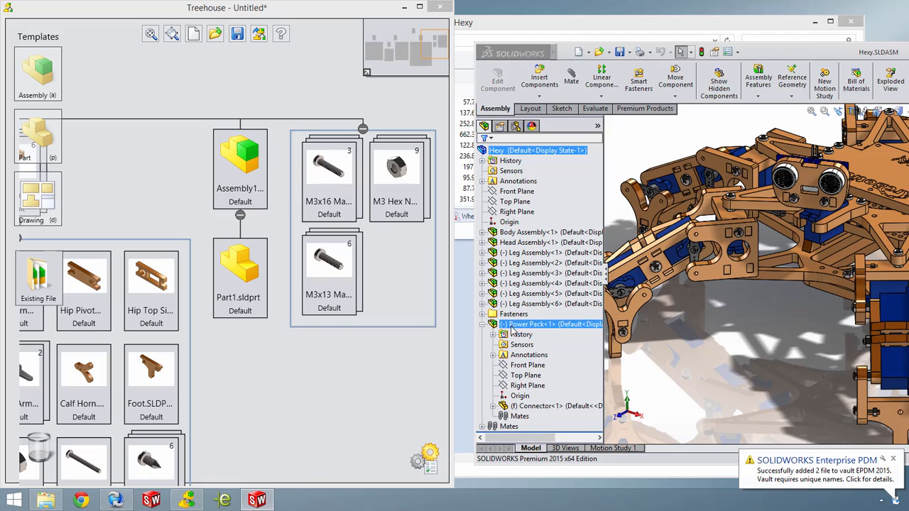
pyautogui.click(555, 407)
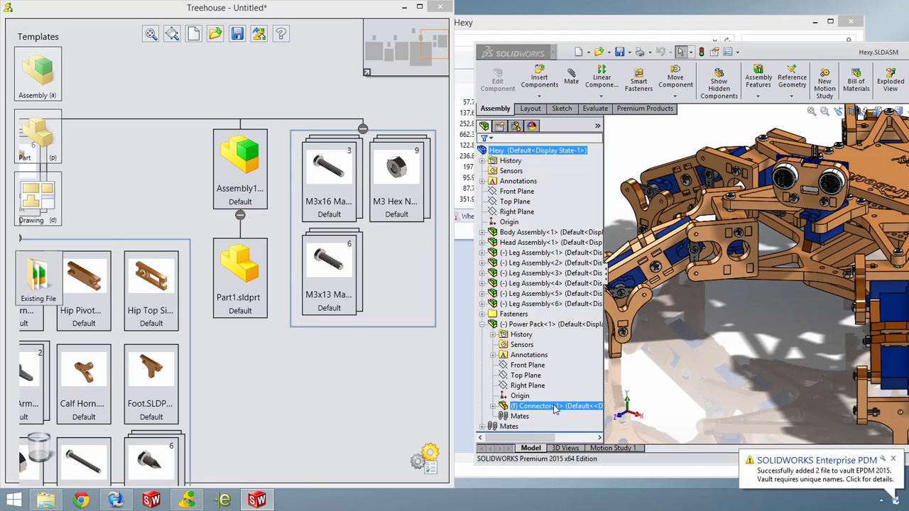
pyautogui.click(617, 415)
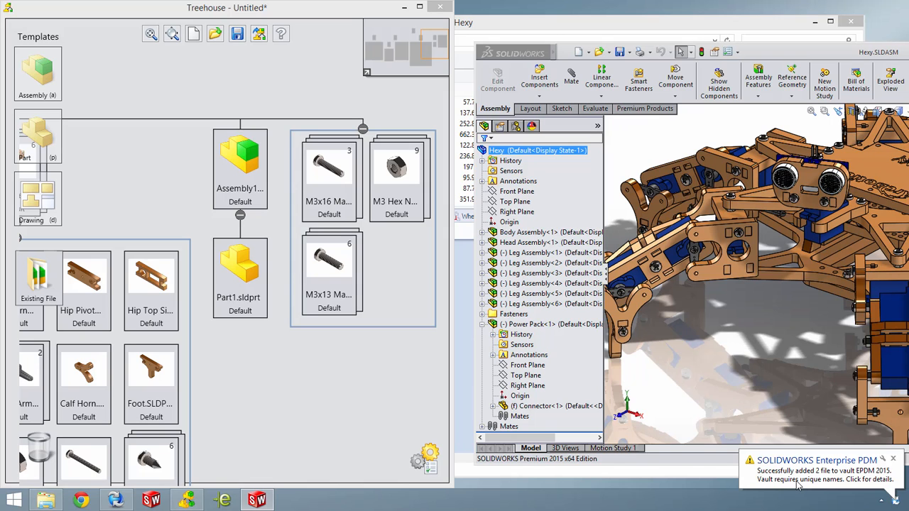
# - Review the duplicate file name details for Power Pack.sldasm and Connector.sldprt in the vault, and dismiss them
pyautogui.click(799, 484)
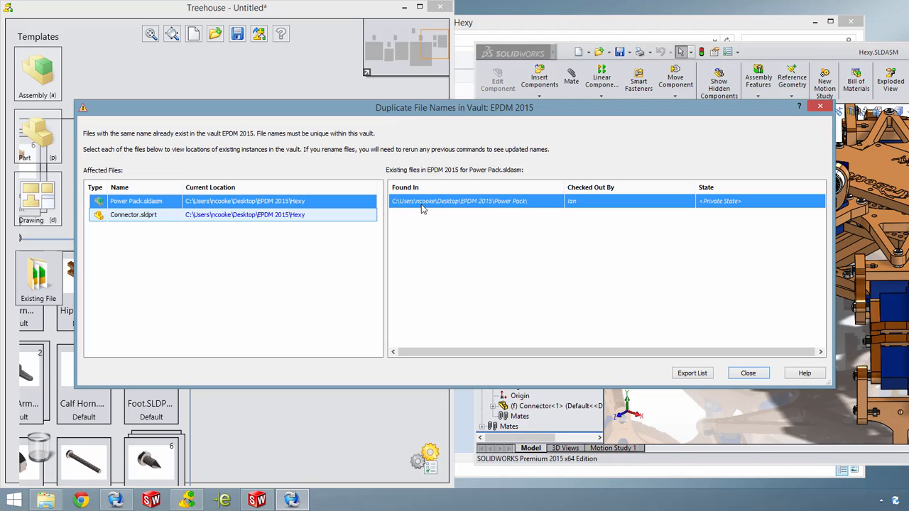
pyautogui.click(163, 219)
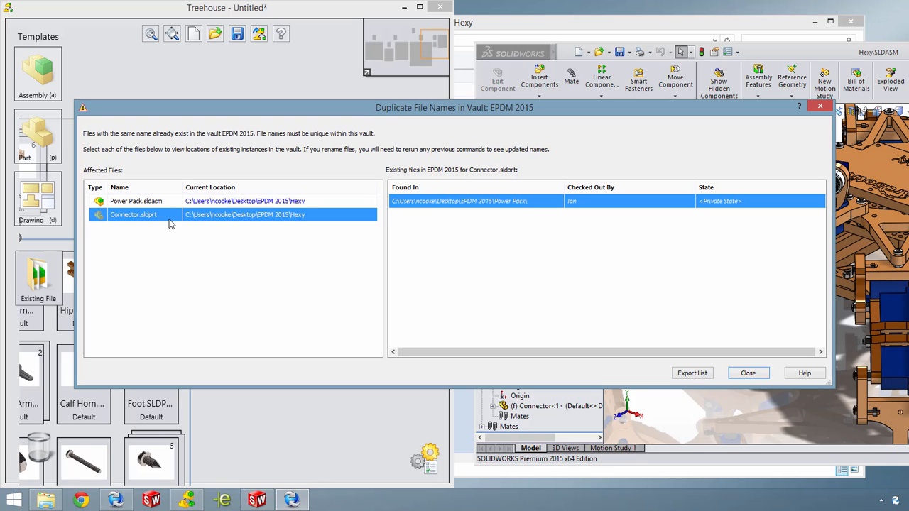
pyautogui.click(747, 374)
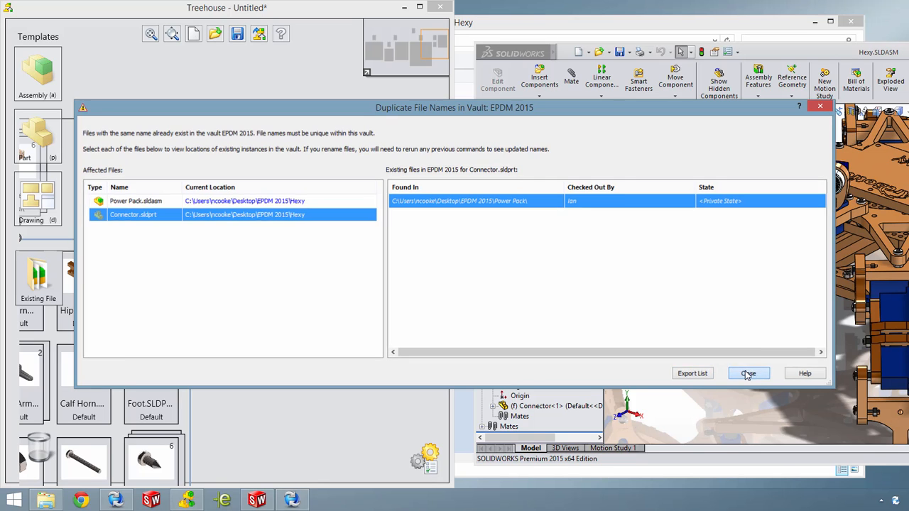
# - Close Treehouse without saving the assembly hierarchy, and close SOLIDWORKS
pyautogui.click(446, 10)
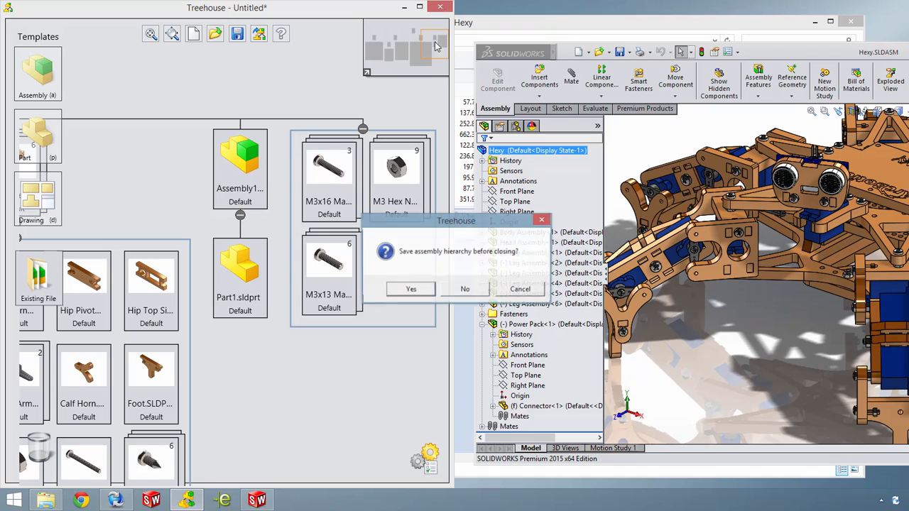
pyautogui.click(465, 288)
pyautogui.moveTo(805, 51); pyautogui.dragTo(404, 38)
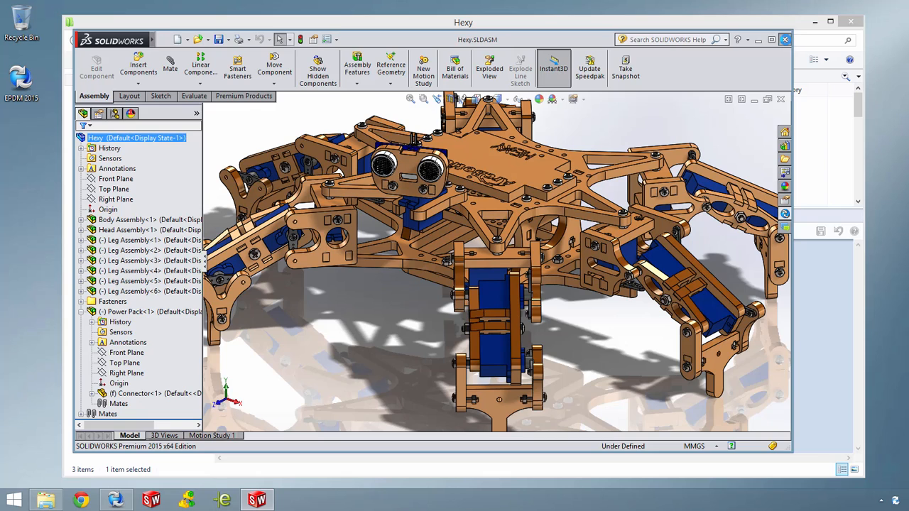
pyautogui.click(785, 41)
# - Undo the check-out of Hexy.SLDASM in the Hexy vault folder, discarding its local changes
pyautogui.click(285, 171)
pyautogui.scroll(-3, 279, 170)
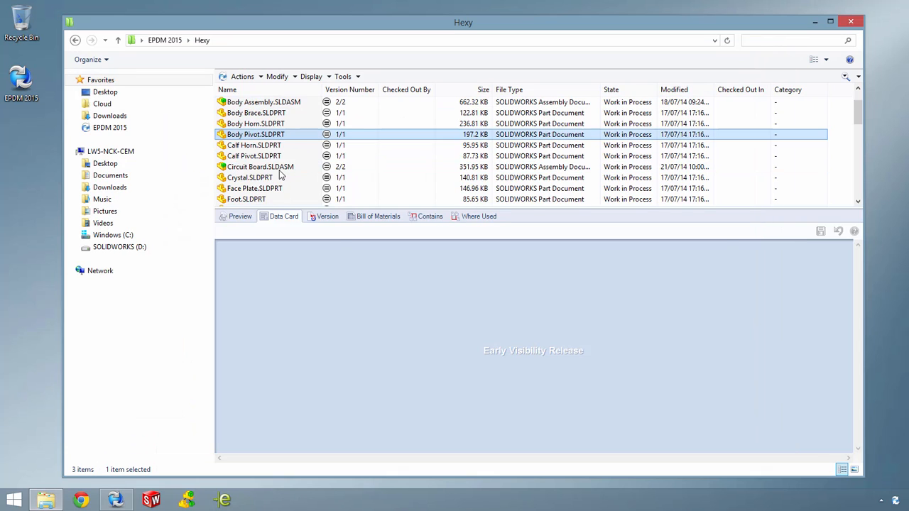
pyautogui.click(270, 170)
pyautogui.rightClick(269, 170)
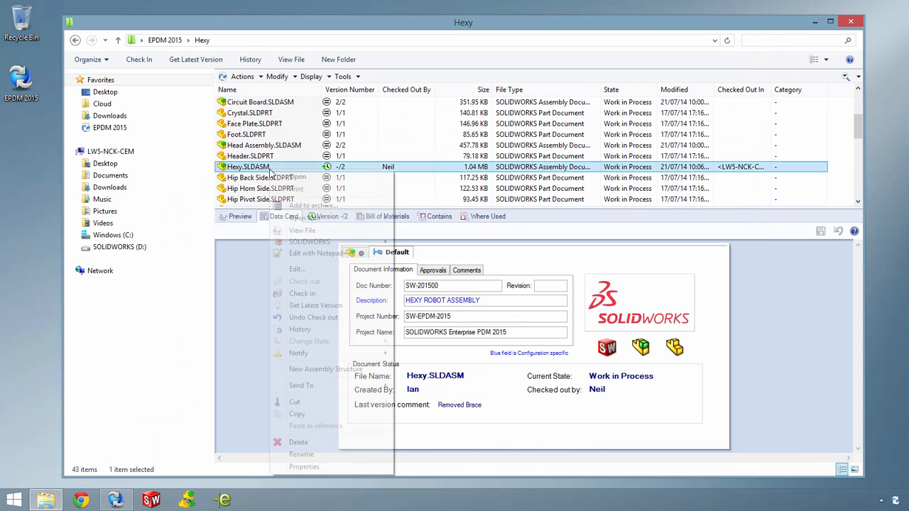
pyautogui.click(293, 317)
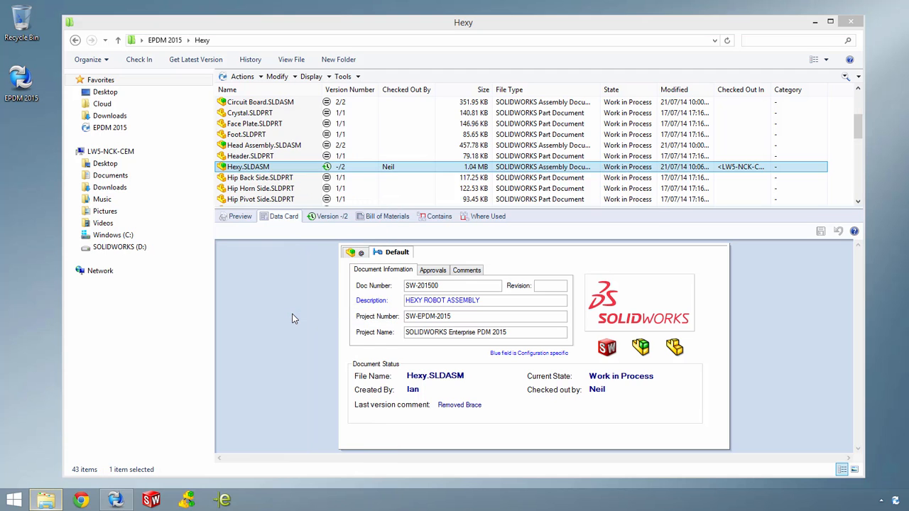
pyautogui.click(469, 365)
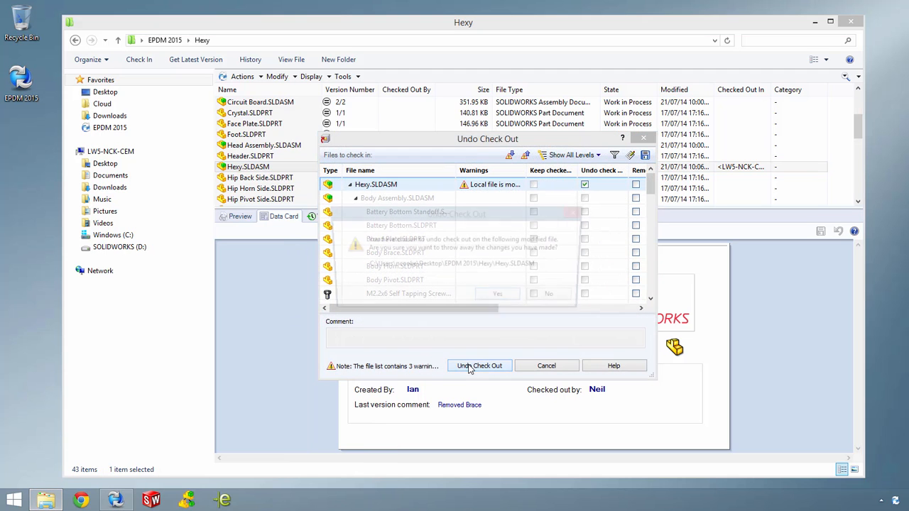
pyautogui.click(484, 302)
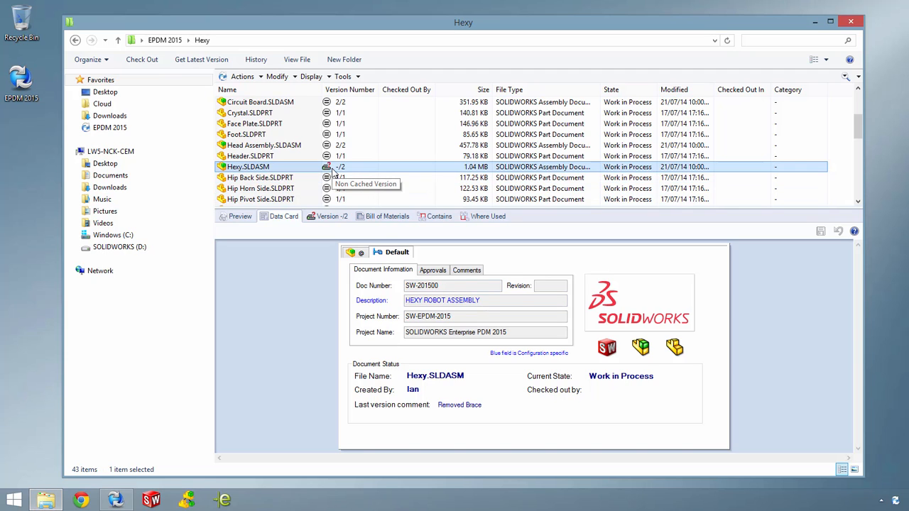
# - Get the latest version of Hexy.SLDASM from the vault into the local cache
pyautogui.rightClick(299, 169)
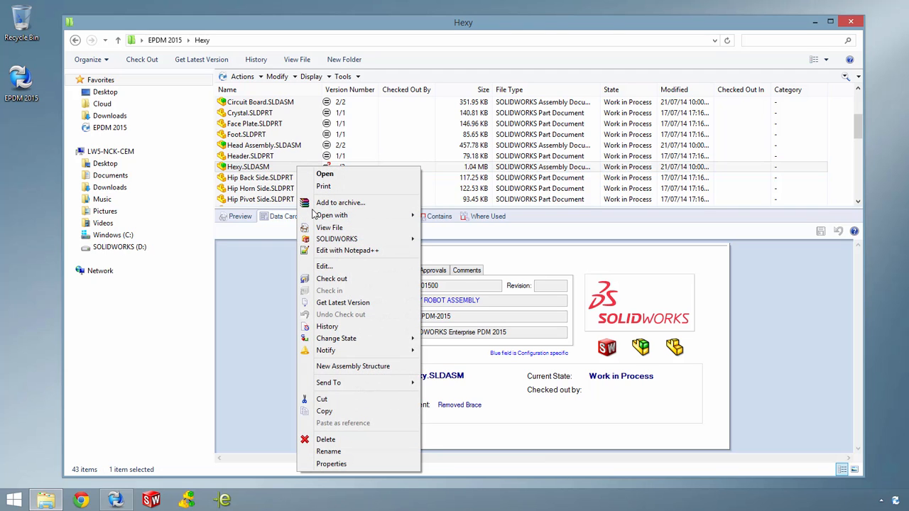
pyautogui.click(335, 295)
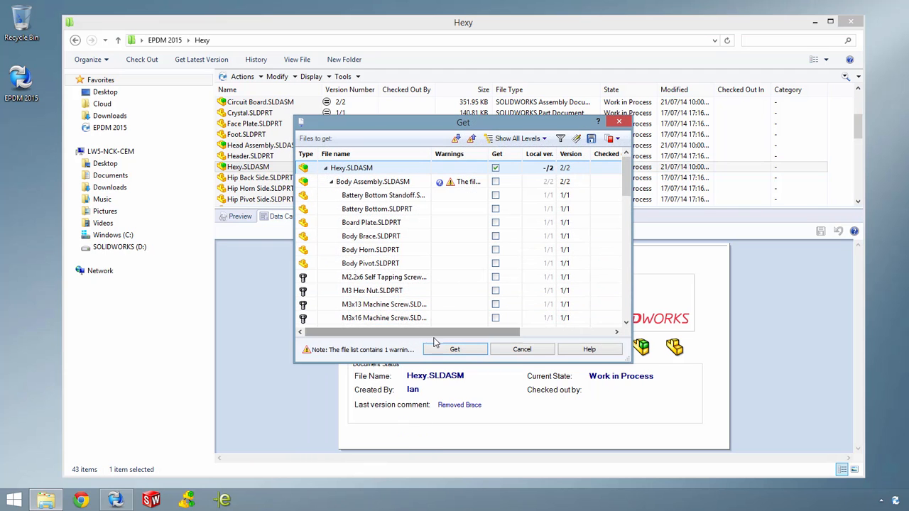
pyautogui.click(440, 348)
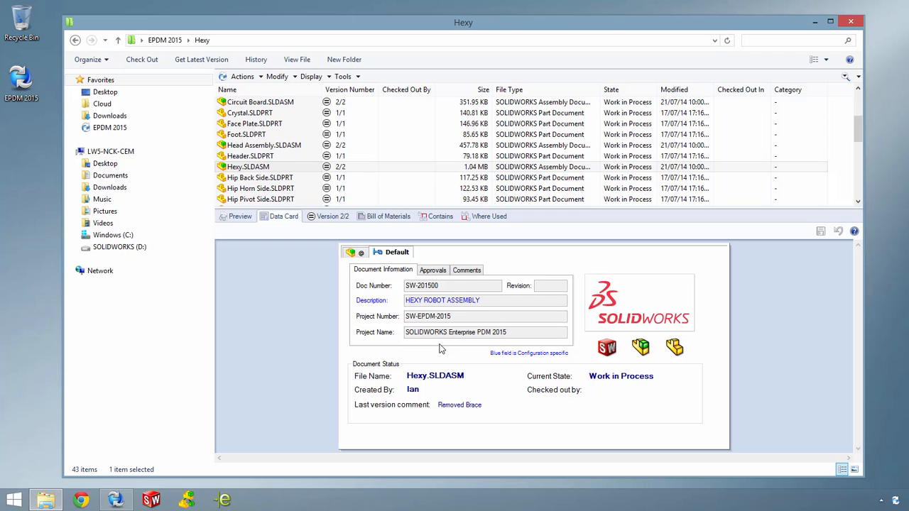
# - Start checking in Power Pack.sldasm from the Hexy folder, review its duplicate file name details, and cancel the check-in
pyautogui.moveTo(858, 135); pyautogui.dragTo(861, 193)
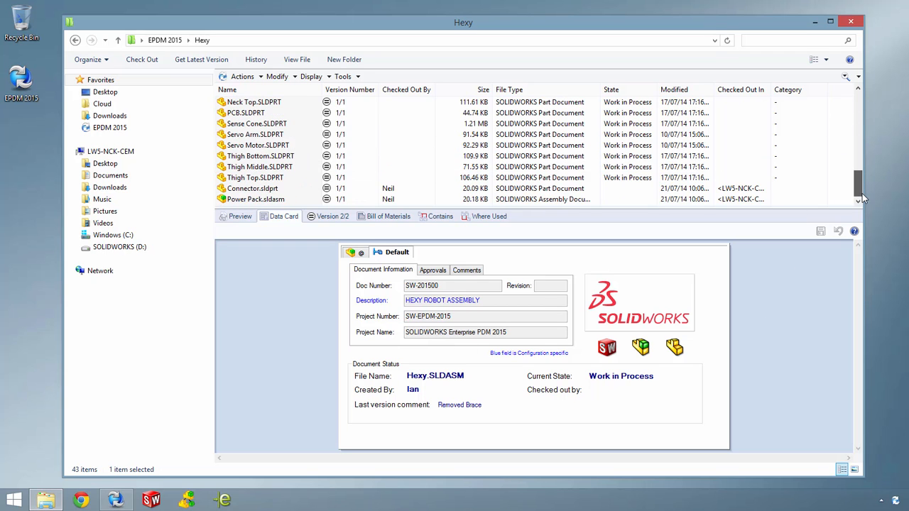
pyautogui.rightClick(261, 200)
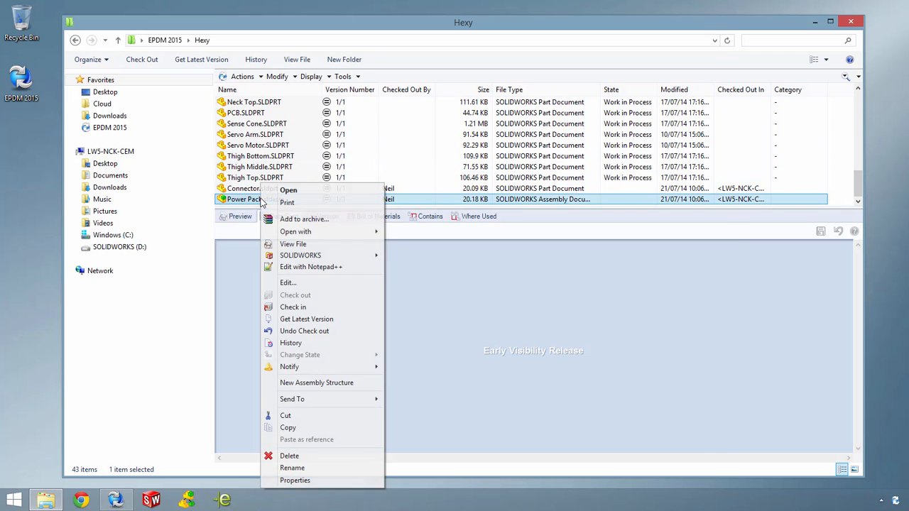
pyautogui.click(294, 307)
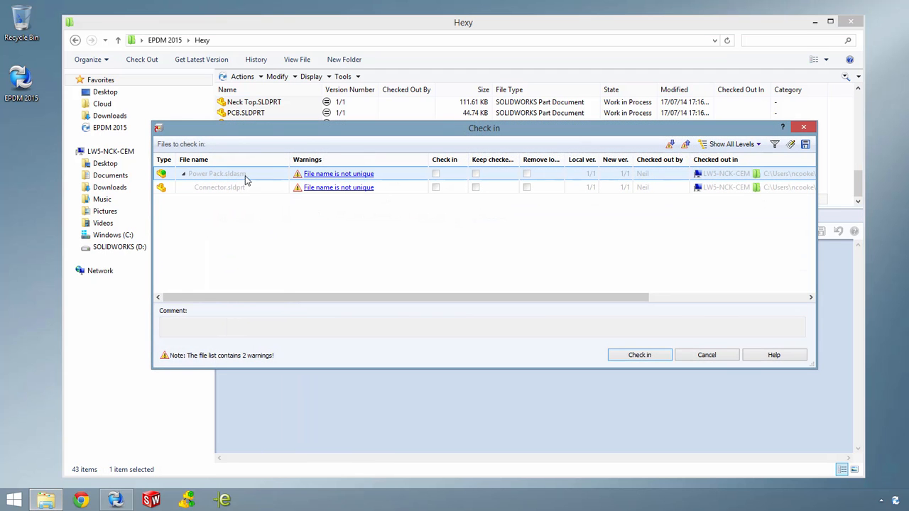
pyautogui.moveTo(318, 178)
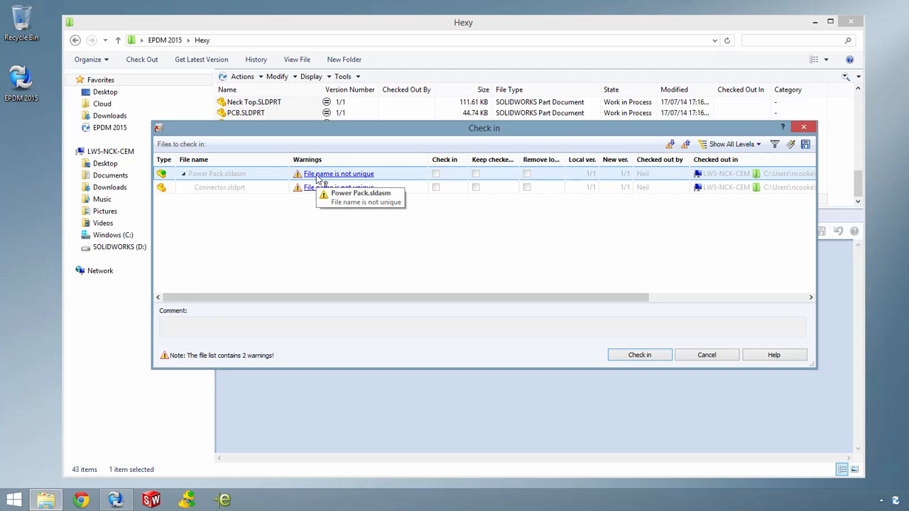
pyautogui.click(318, 176)
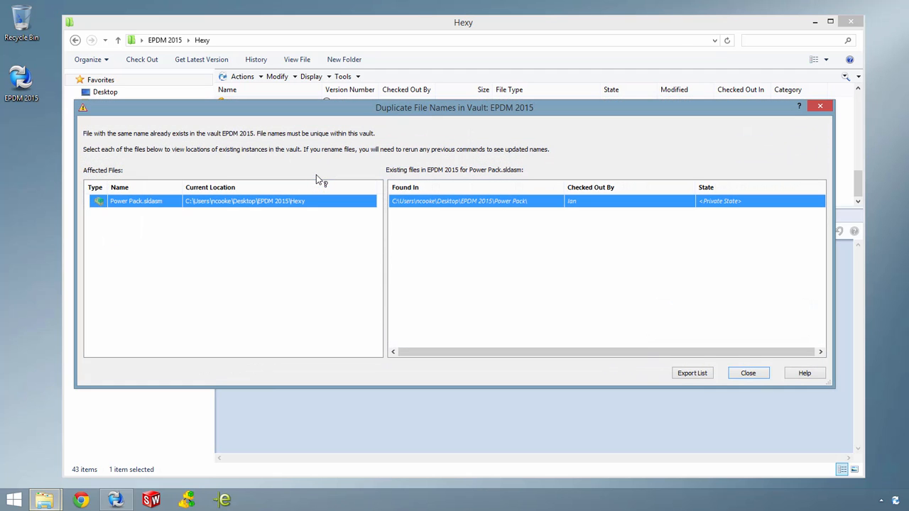
pyautogui.click(764, 374)
pyautogui.click(706, 355)
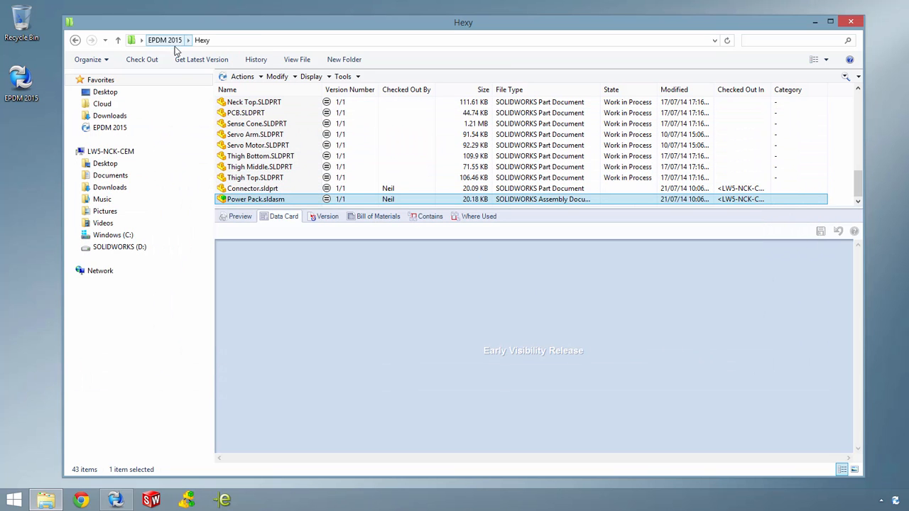
# - Delete Connector.sldprt and Power Pack.sldasm from the Hexy vault folder
pyautogui.keyDown('ctrl'); pyautogui.click(252, 189); pyautogui.keyUp('ctrl')
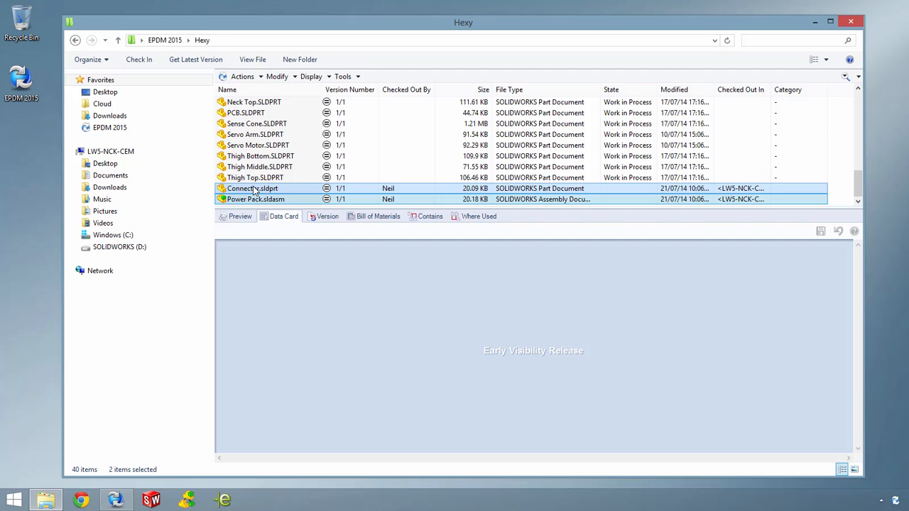
pyautogui.press('Delete')
pyautogui.press('Return')
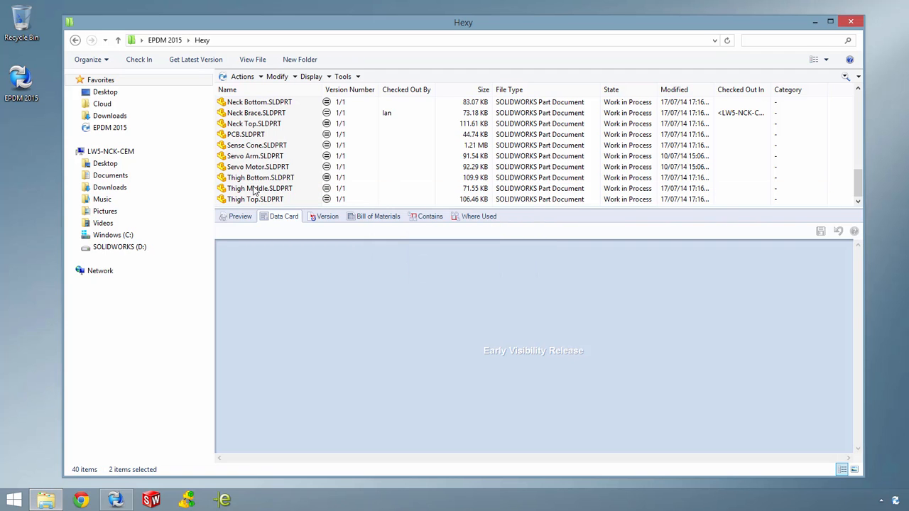
# - View the files in the Power Pack vault folder, and return to the Hexy folder
pyautogui.click(169, 40)
pyautogui.doubleClick(238, 114)
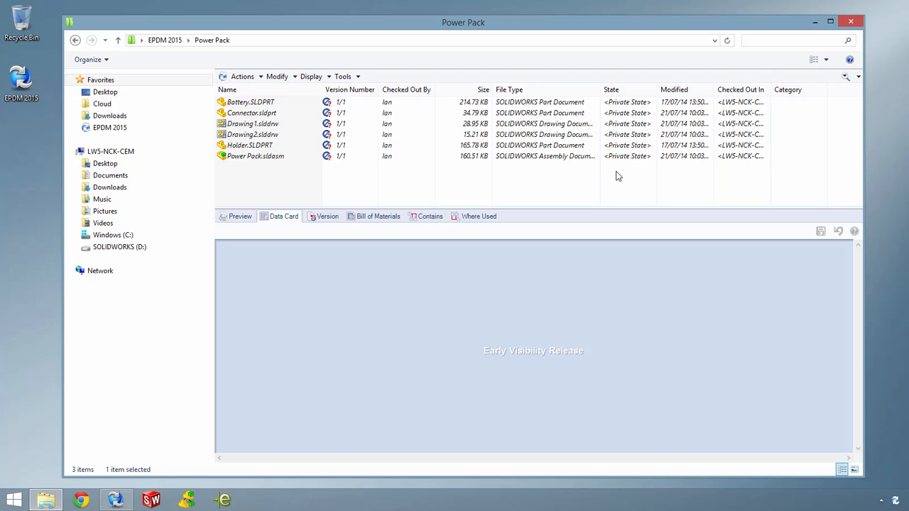
pyautogui.click(169, 41)
pyautogui.doubleClick(234, 102)
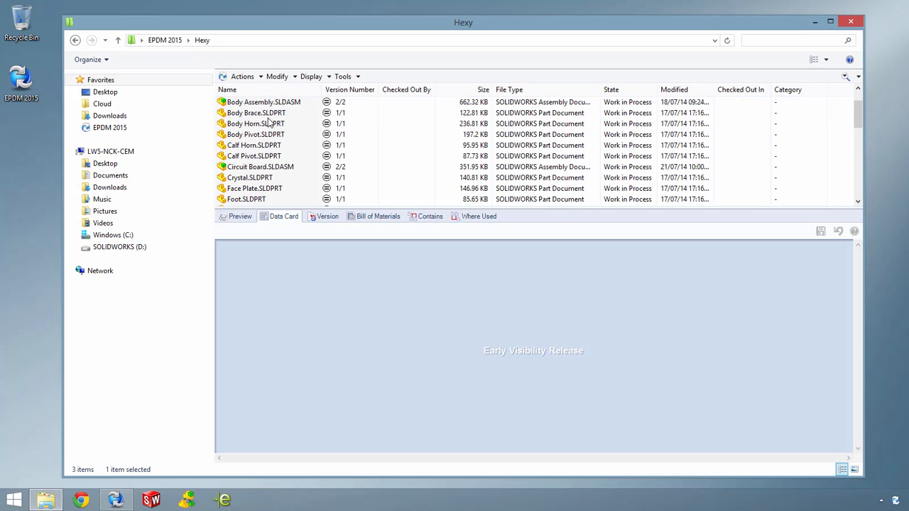
# - Show the files contained in Hexy.SLDASM and preview the thumbnails of its Body Assembly components
pyautogui.click(264, 168)
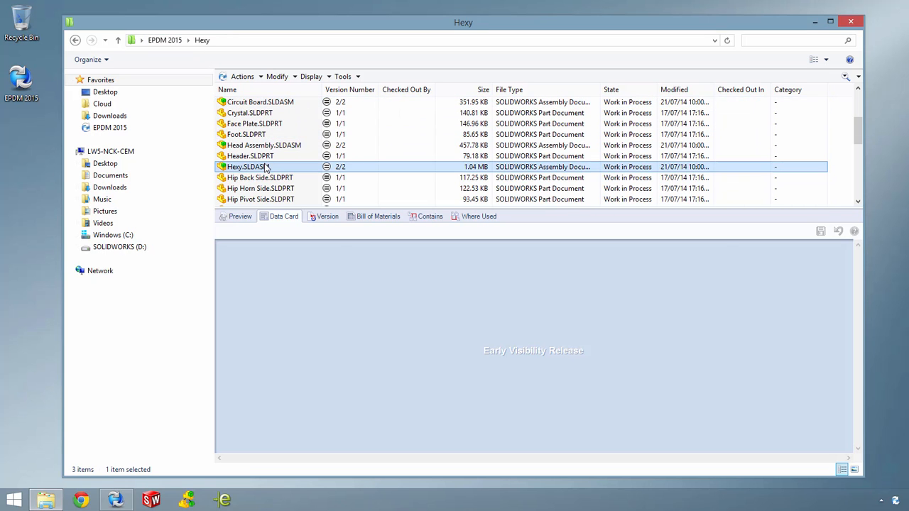
pyautogui.click(435, 216)
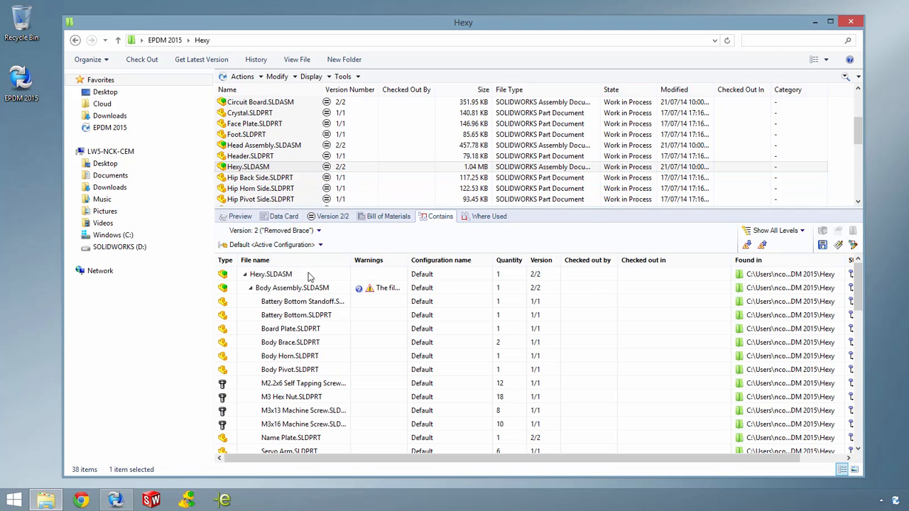
pyautogui.moveTo(224, 279)
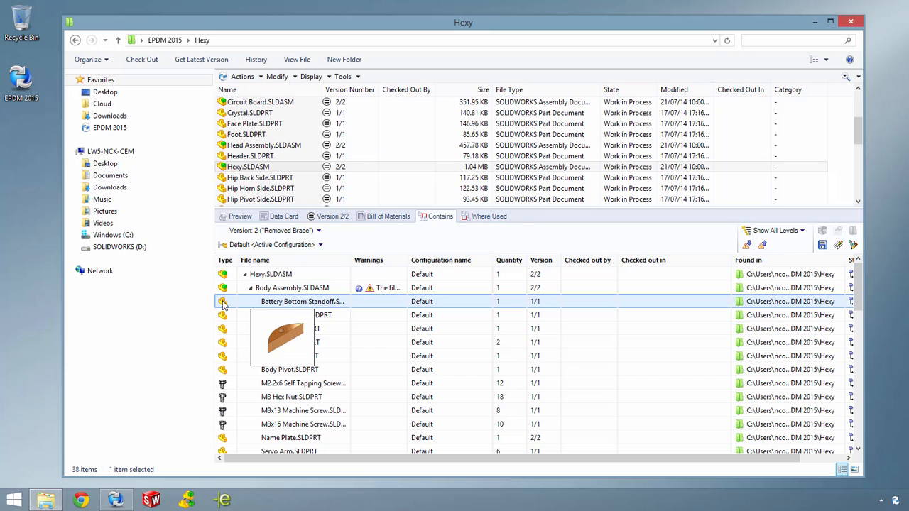
pyautogui.moveTo(222, 317)
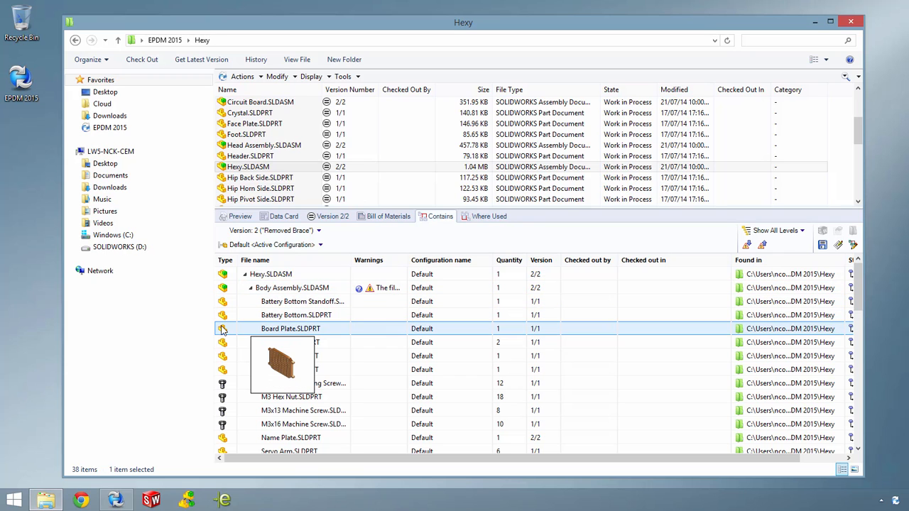
# - Show the bill of materials for Hexy.SLDASM and look through its component rows
pyautogui.click(387, 216)
pyautogui.moveTo(852, 295); pyautogui.dragTo(850, 338)
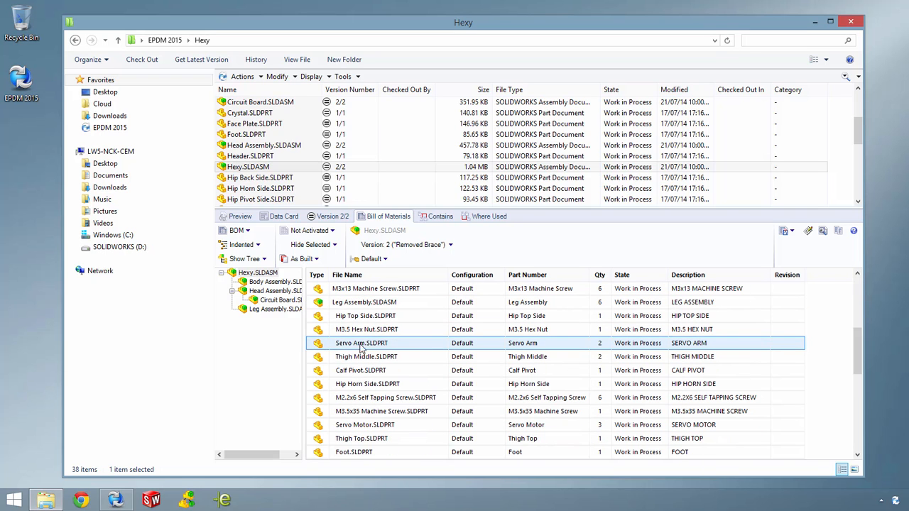
pyautogui.moveTo(317, 347)
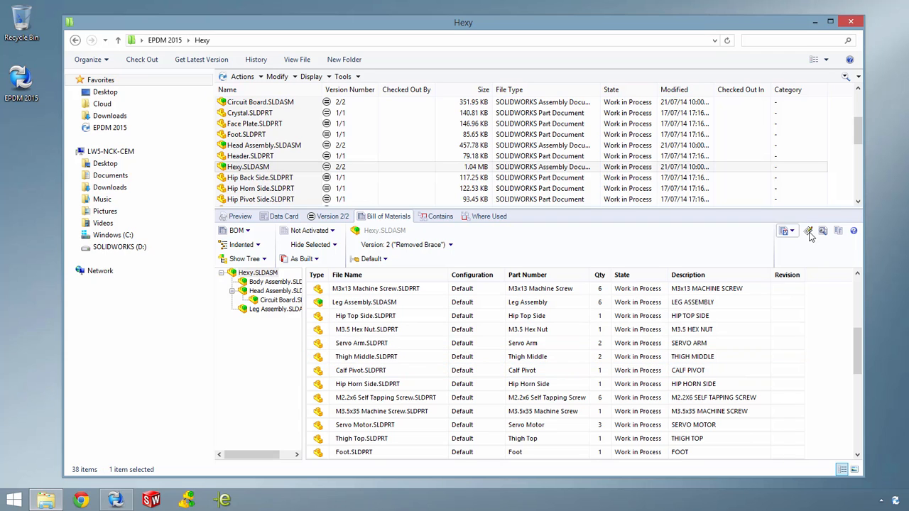
# - Compare the bill of materials of Hexy.SLDASM version 2 with version 1, examine the highlighted differences, and close the comparison
pyautogui.click(839, 231)
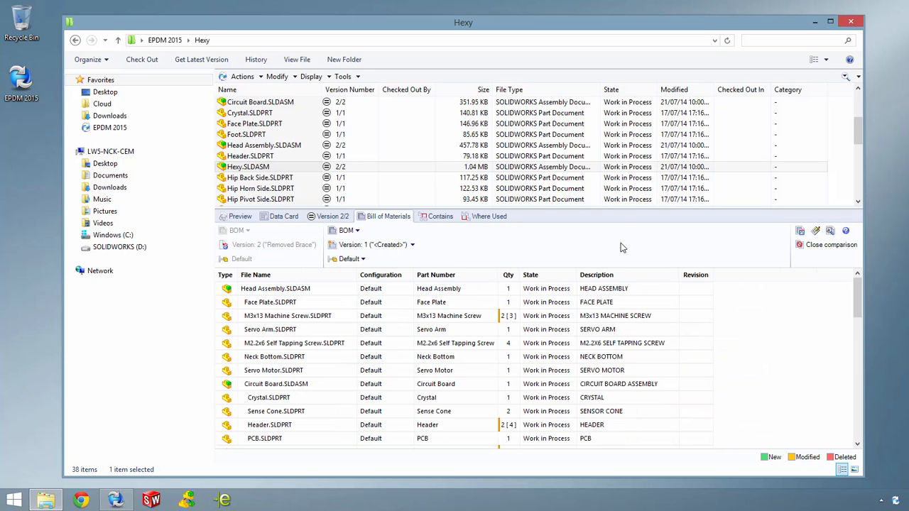
pyautogui.scroll(-2, 507, 323)
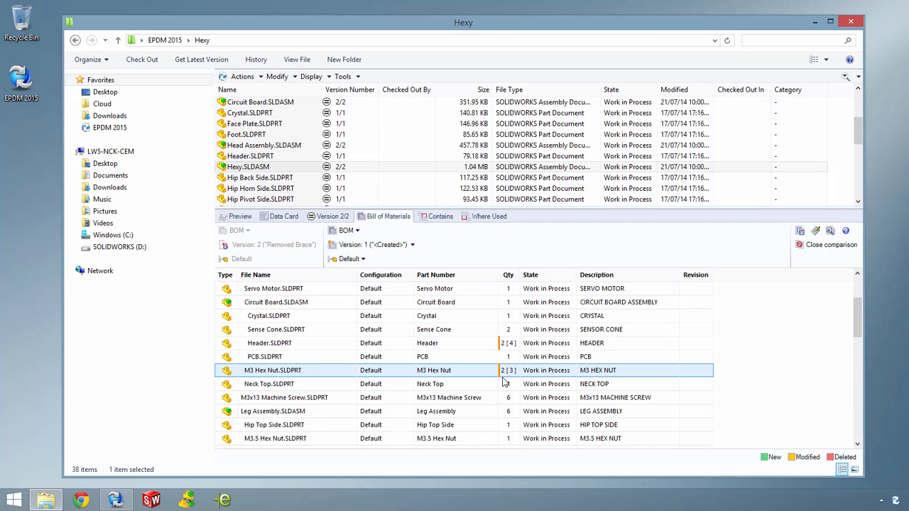
pyautogui.scroll(-1, 505, 375)
pyautogui.scroll(-6, 506, 374)
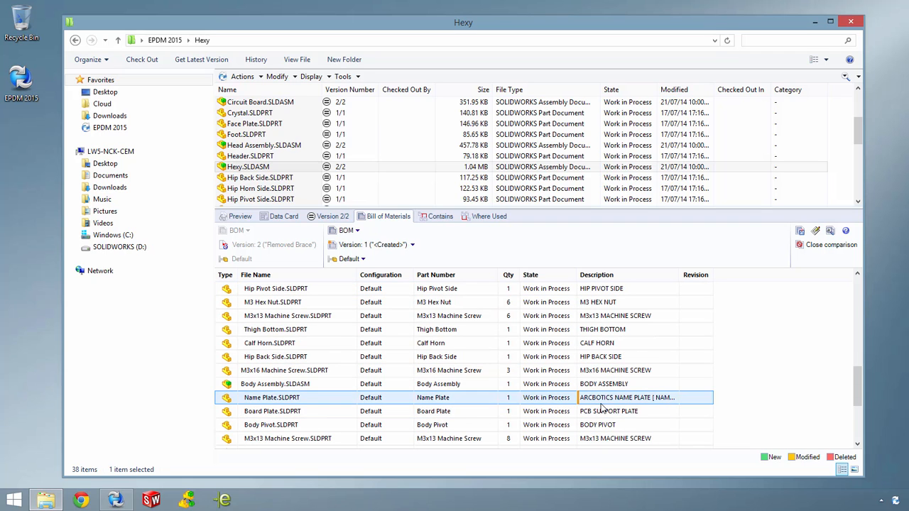
pyautogui.scroll(-3, 531, 376)
pyautogui.scroll(-1, 531, 376)
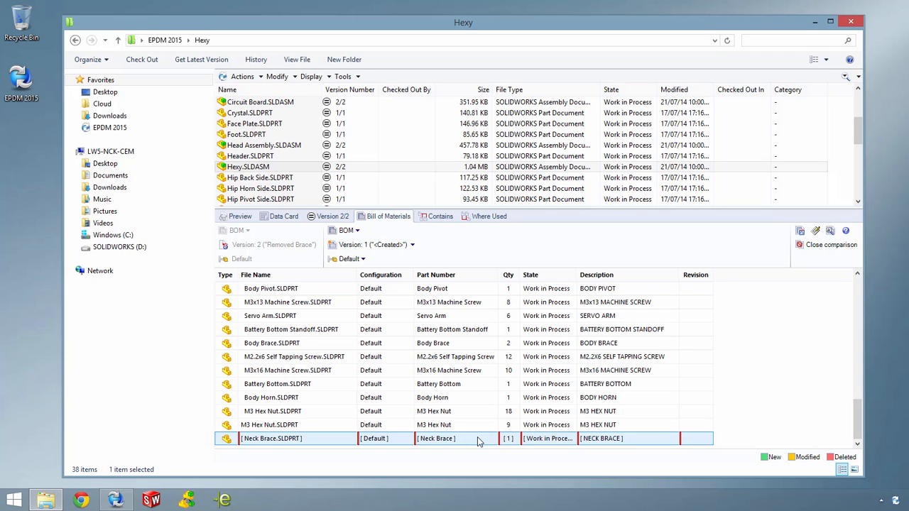
pyautogui.click(817, 245)
# - View the version details and the data card of Hexy.SLDASM
pyautogui.click(332, 217)
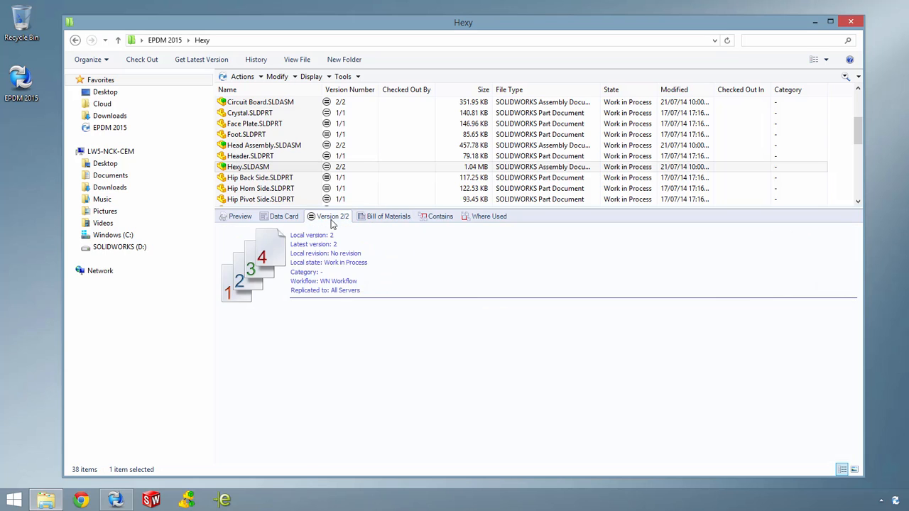
pyautogui.click(288, 217)
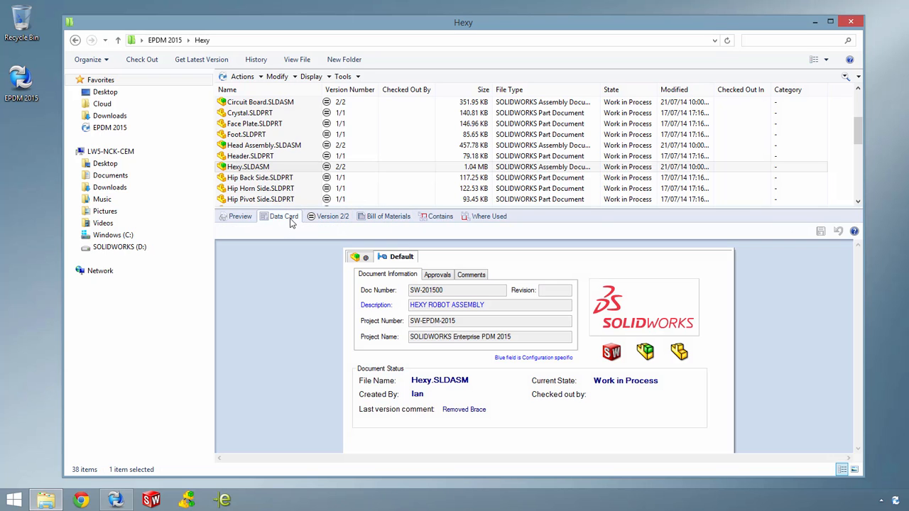
# - Open Copy Tree for Hexy.SLDASM and review its copy settings, destination folder paths and target file names
pyautogui.click(358, 78)
pyautogui.click(370, 147)
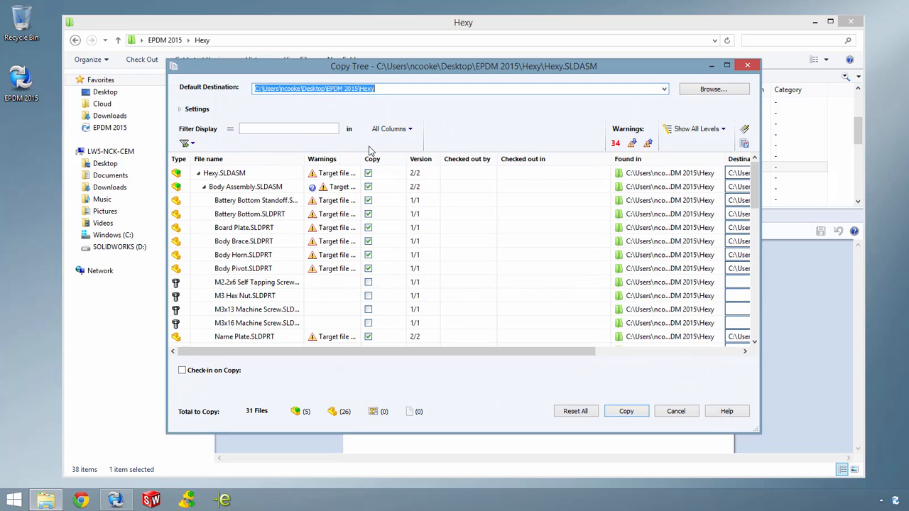
pyautogui.click(186, 109)
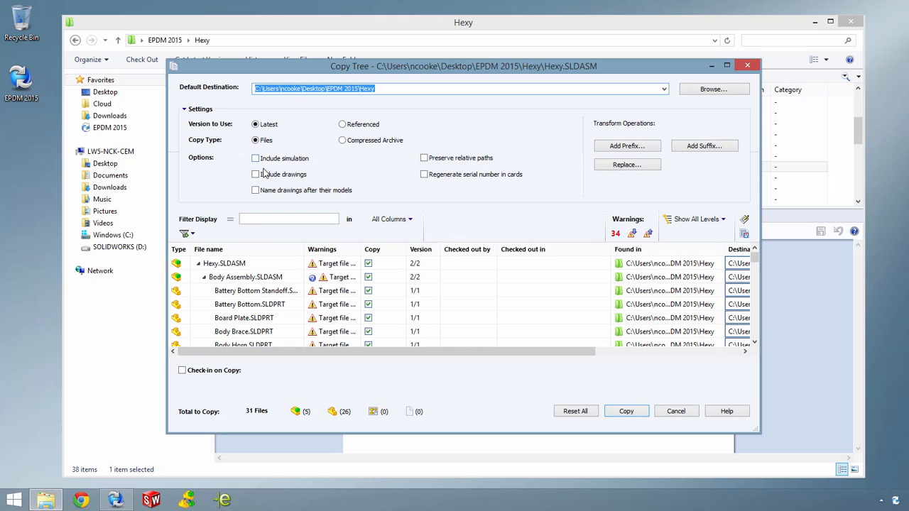
pyautogui.click(186, 111)
pyautogui.moveTo(280, 350); pyautogui.dragTo(540, 376)
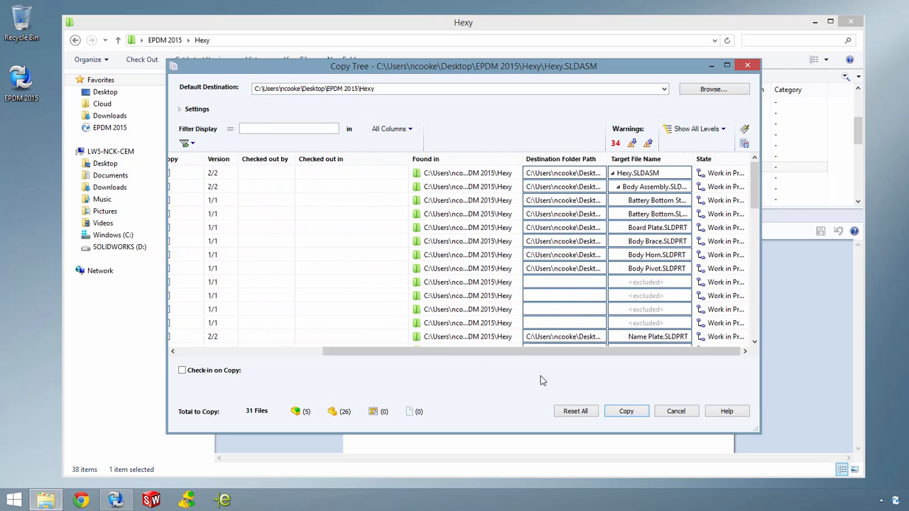
pyautogui.click(590, 215)
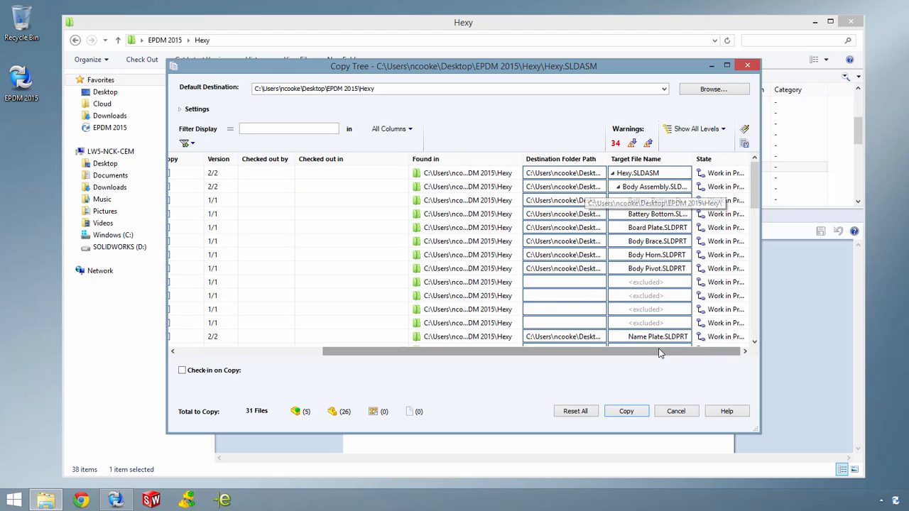
pyautogui.moveTo(659, 351); pyautogui.dragTo(428, 361)
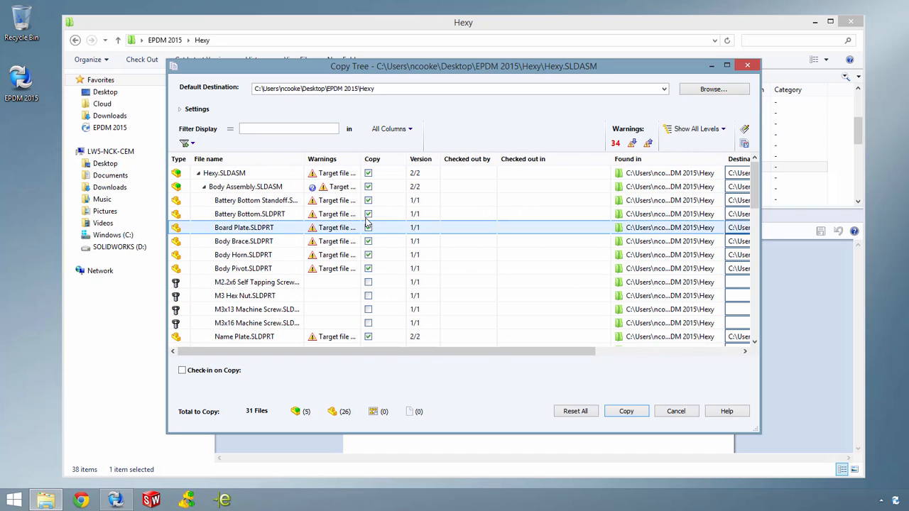
# - Filter the Copy Tree list to part files matching "hip", and cancel Copy Tree without copying
pyautogui.click(190, 145)
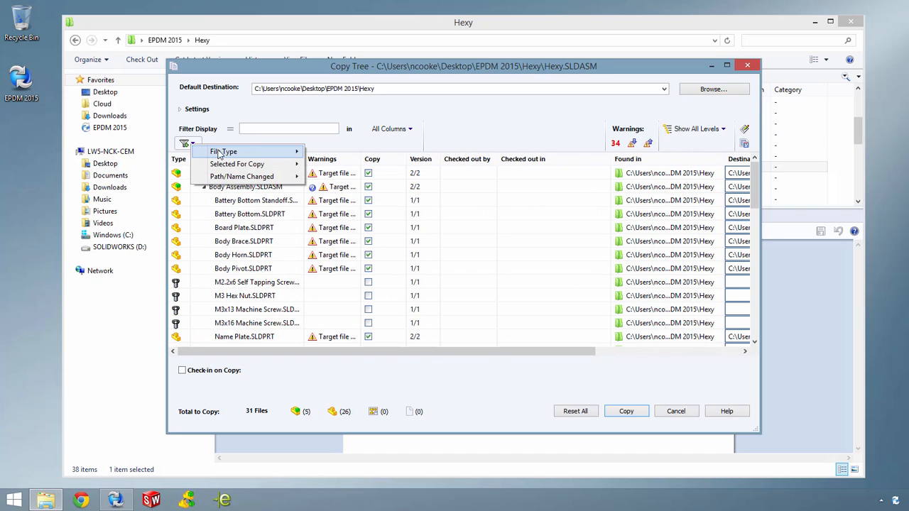
pyautogui.moveTo(295, 151)
pyautogui.click(325, 164)
pyautogui.click(306, 131)
pyautogui.write('h')
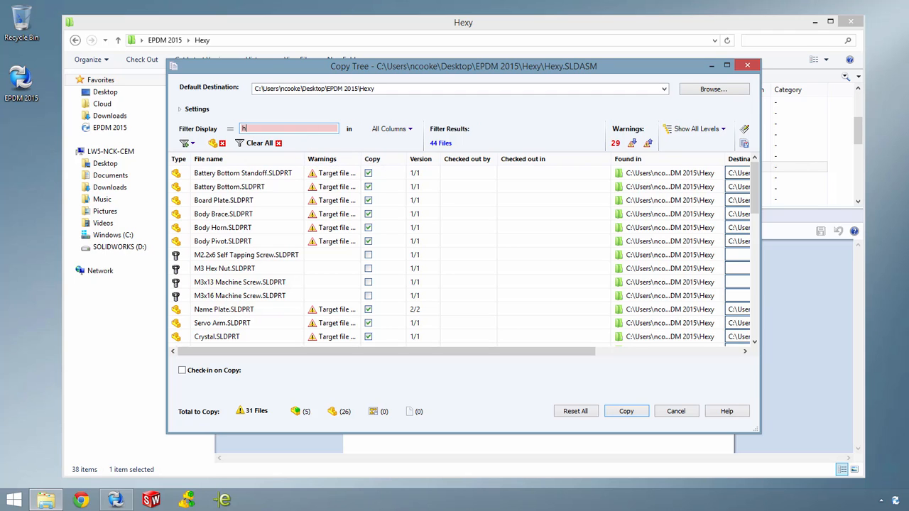
pyautogui.write('ip')
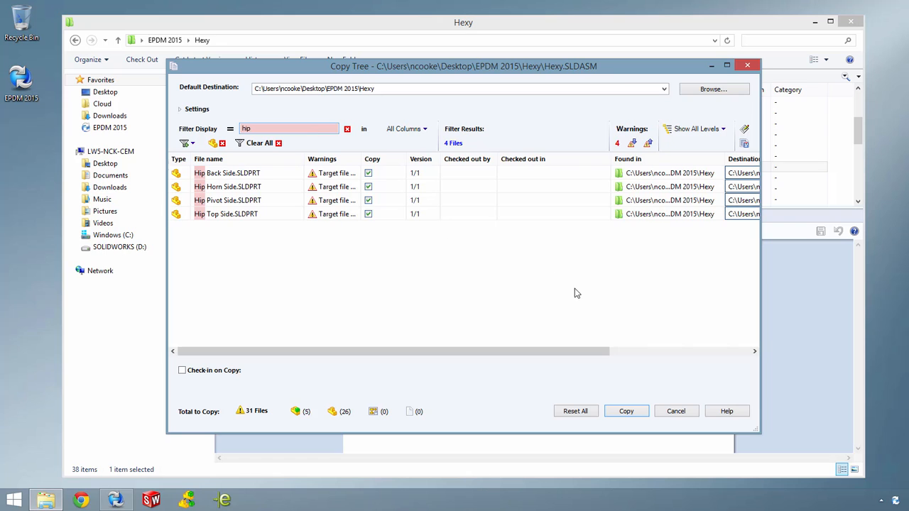
pyautogui.click(668, 413)
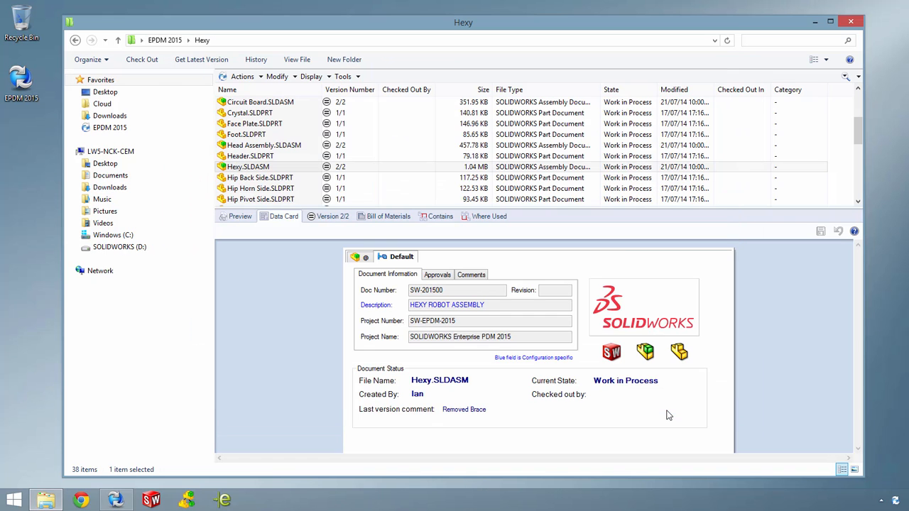
# - Open Move Tree for Hexy.SLDASM, review its destination folder paths and target file names, and cancel without moving anything
pyautogui.click(354, 76)
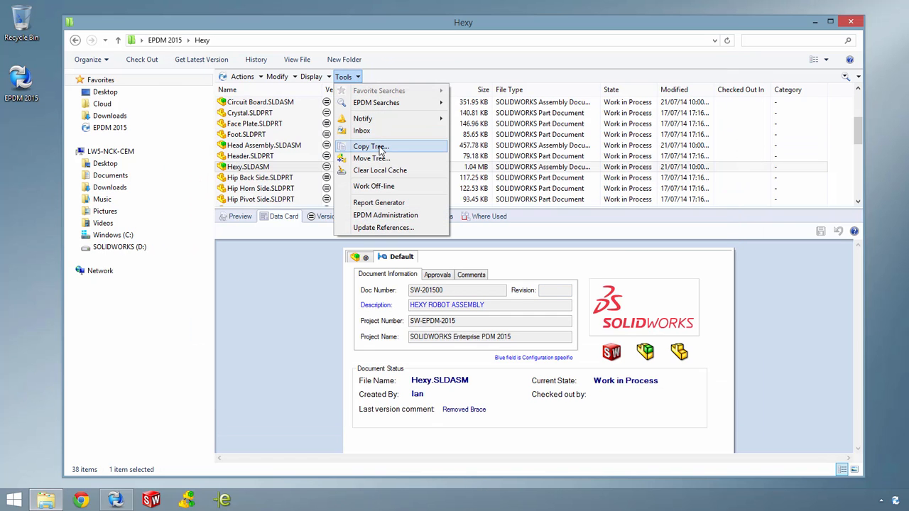
pyautogui.click(387, 159)
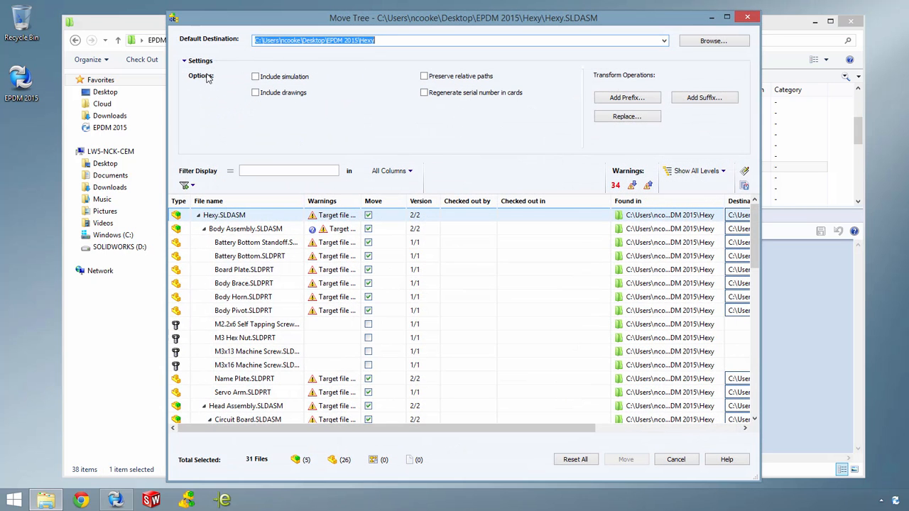
pyautogui.click(184, 61)
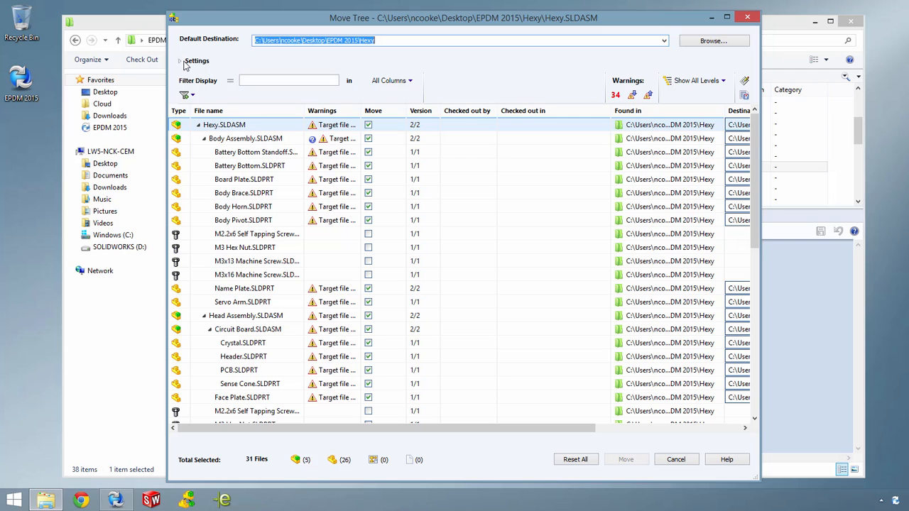
pyautogui.moveTo(412, 428); pyautogui.dragTo(587, 427)
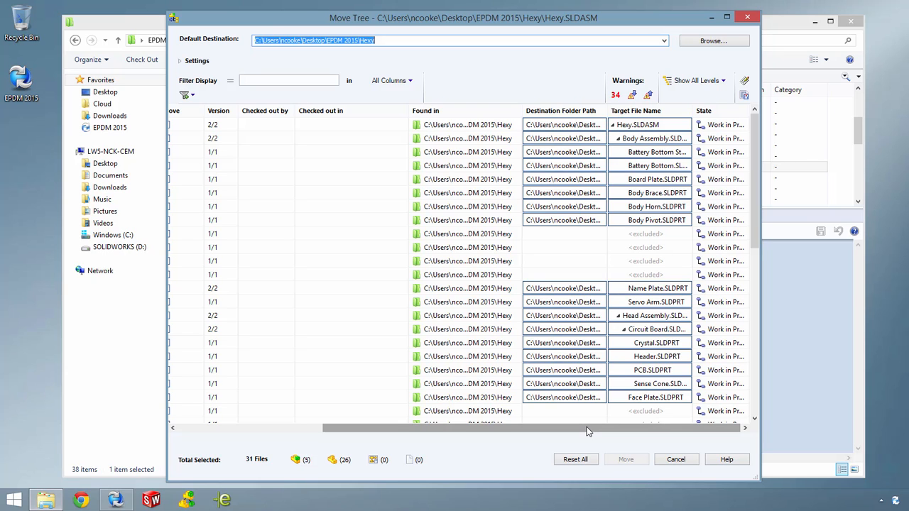
pyautogui.moveTo(587, 427); pyautogui.dragTo(586, 427)
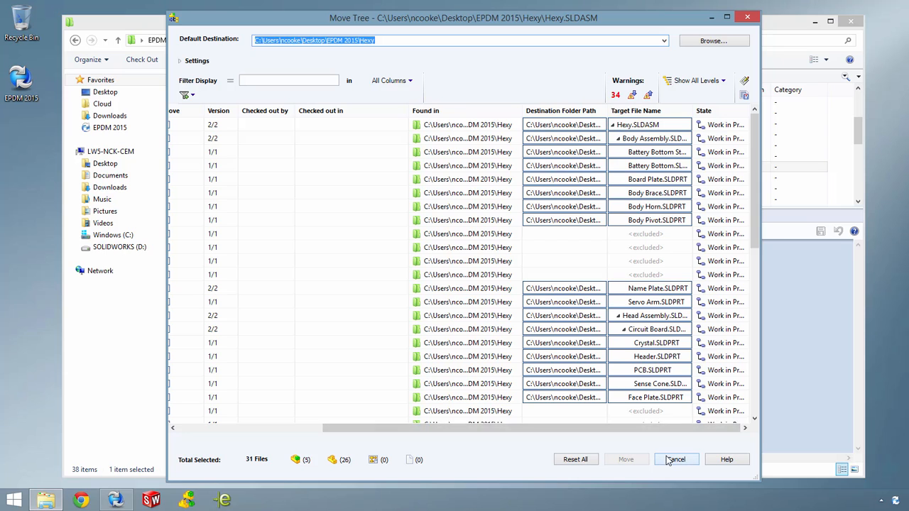
pyautogui.click(668, 460)
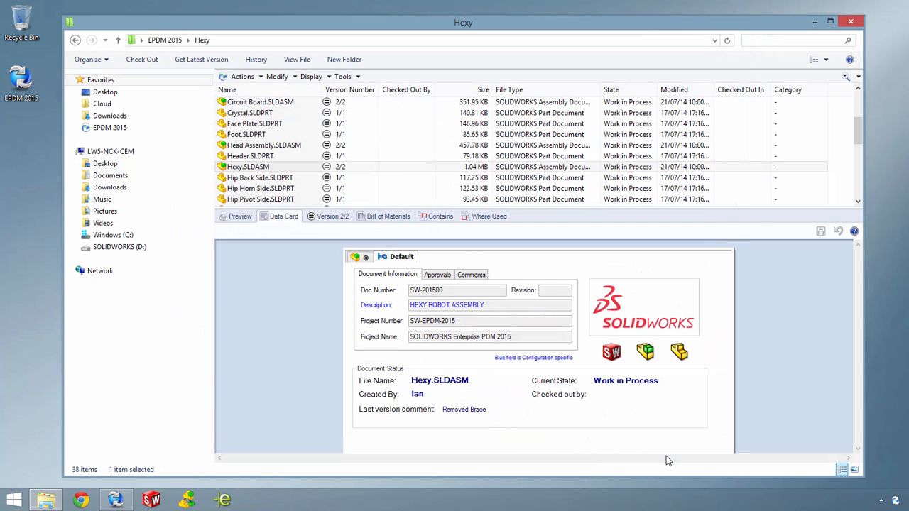
# - Submit Hexy.SLDASM and its referenced files for approval with the comment "Please approve"
pyautogui.rightClick(265, 165)
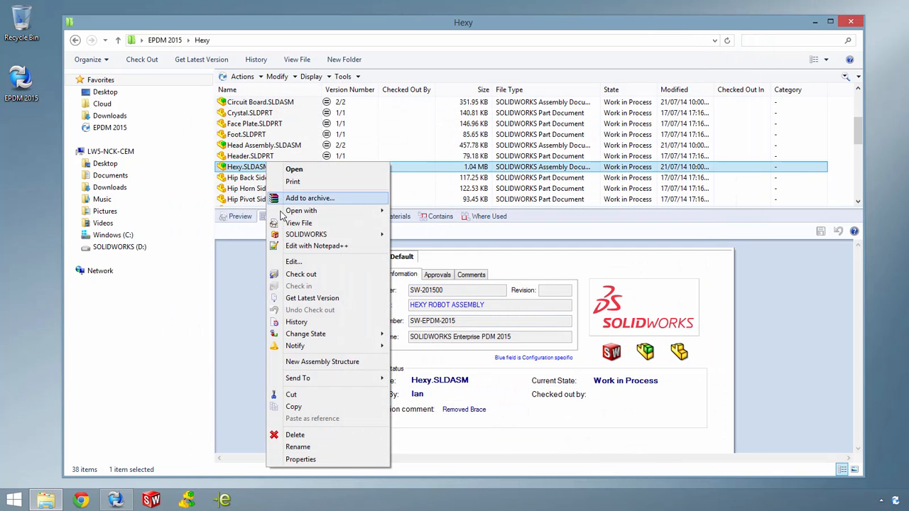
pyautogui.moveTo(338, 335)
pyautogui.click(426, 346)
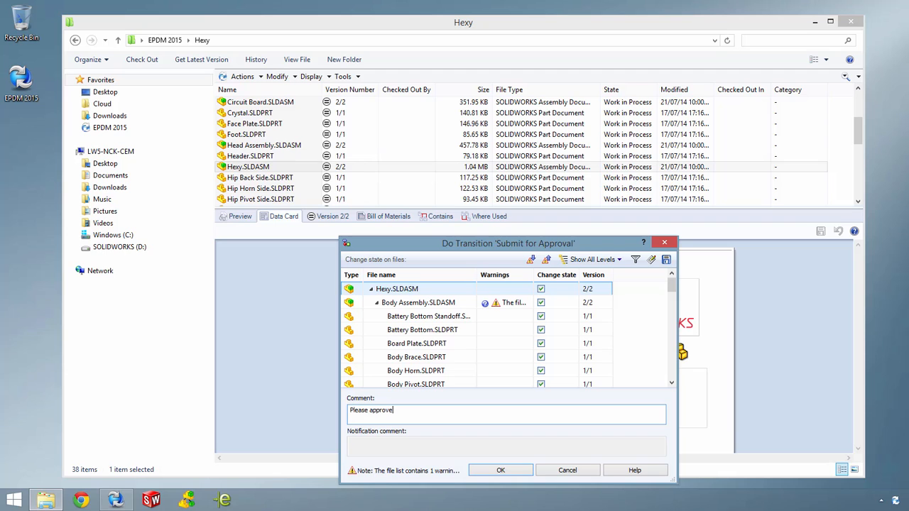
pyautogui.click(483, 470)
# - Give the first approval of Hexy.SLDASM through the Release Documents transition with the comment "Looks good"
pyautogui.rightClick(272, 167)
pyautogui.moveTo(357, 338)
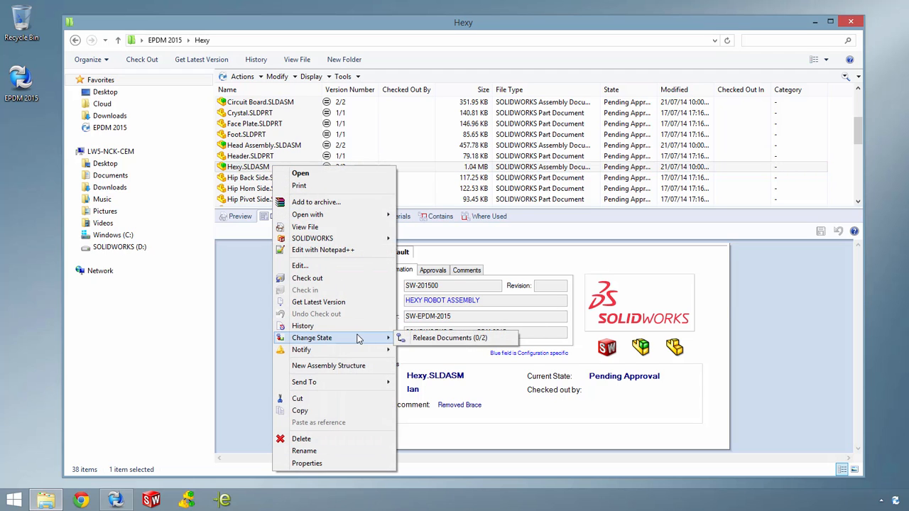
pyautogui.click(420, 338)
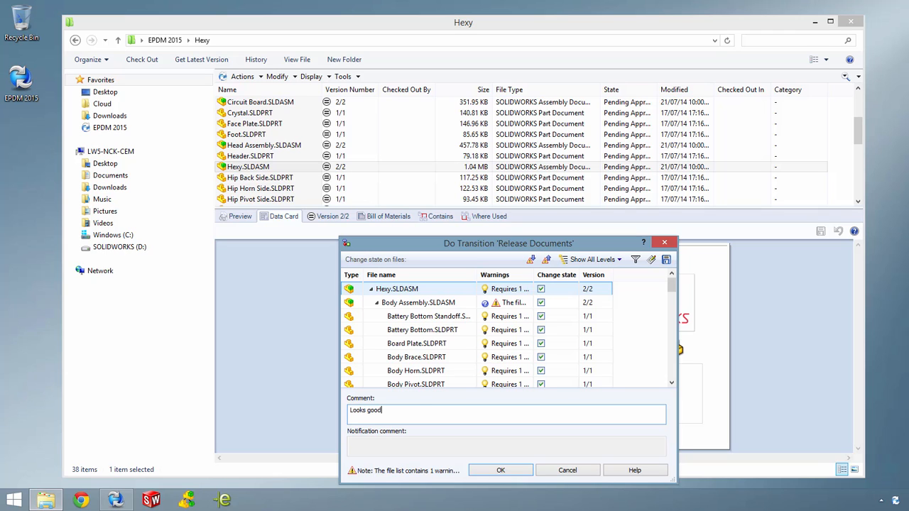
pyautogui.click(483, 469)
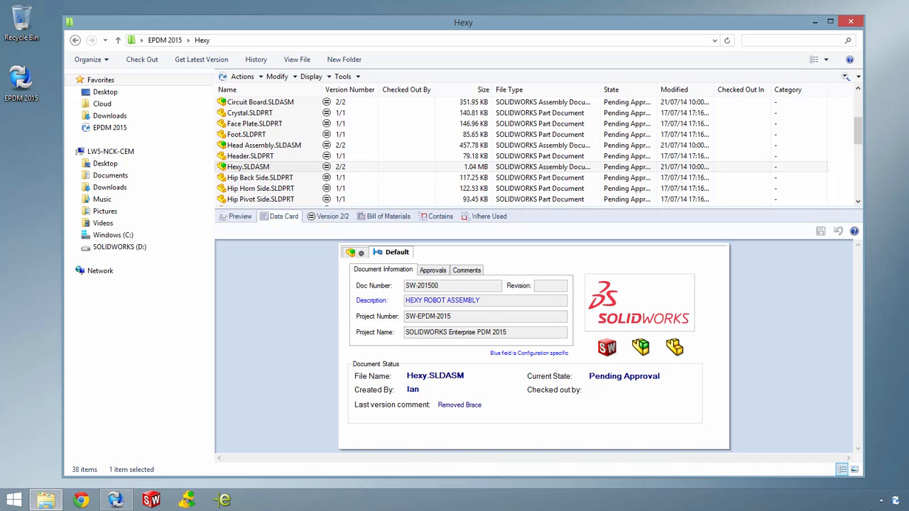
# - Log off the current user from the EPDM 2015 vault and log in under the second approver's user name
pyautogui.rightClick(895, 500)
pyautogui.moveTo(813, 433)
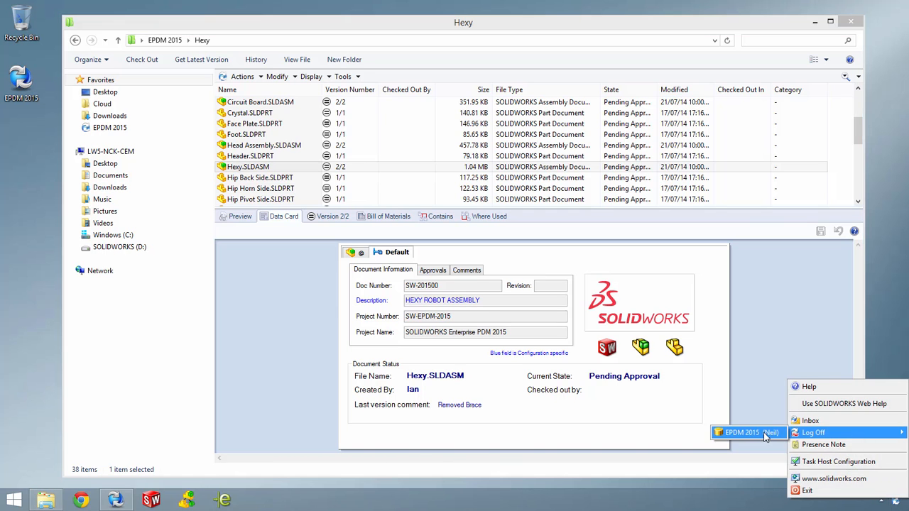
pyautogui.click(752, 432)
pyautogui.doubleClick(22, 79)
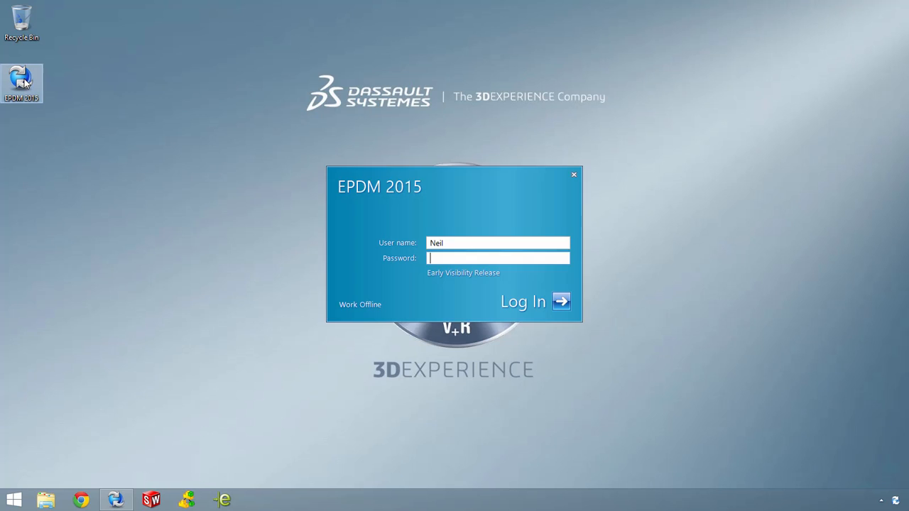
pyautogui.moveTo(449, 241); pyautogui.dragTo(429, 252)
pyautogui.write('Ian')
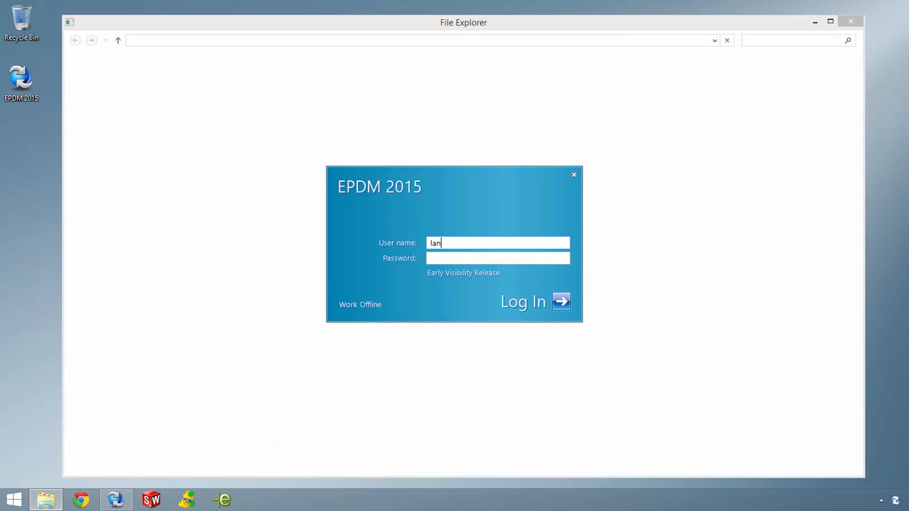
pyautogui.press('Return')
# - Approve Hexy.SLDASM in the Hexy folder through Release Documents with the comment "I agree", and view the approvals on its data card
pyautogui.click(284, 103)
pyautogui.scroll(-4, 288, 151)
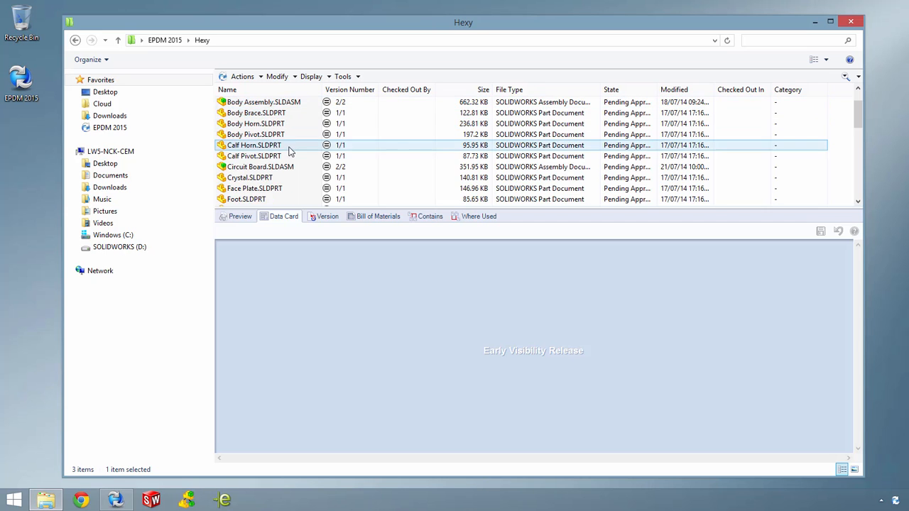
pyautogui.rightClick(272, 167)
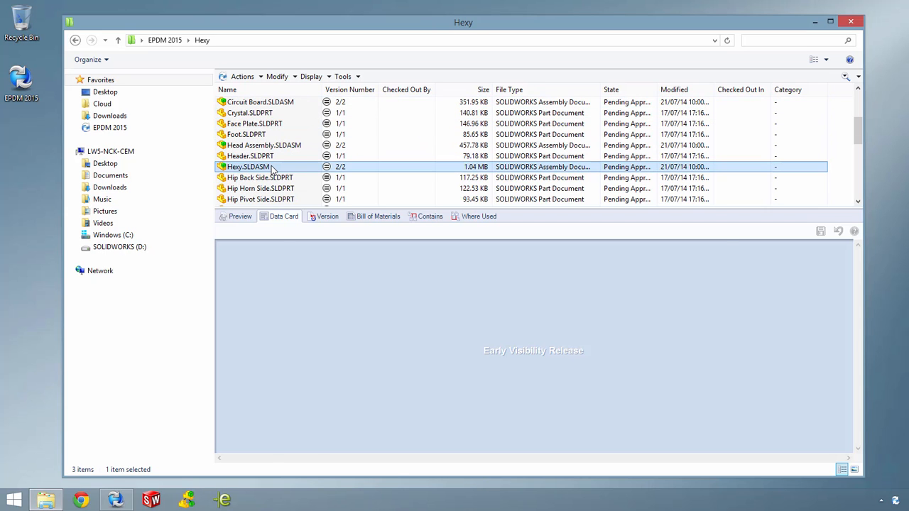
pyautogui.moveTo(334, 338)
pyautogui.click(421, 339)
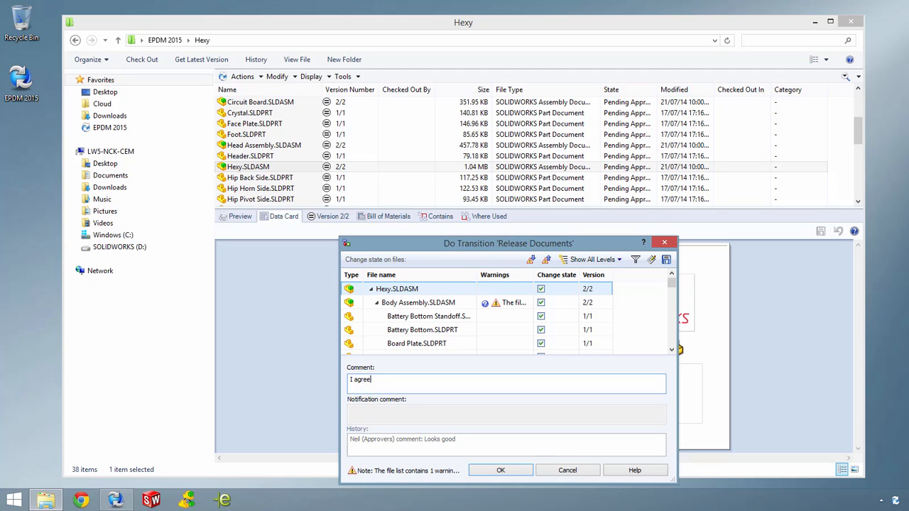
pyautogui.click(482, 472)
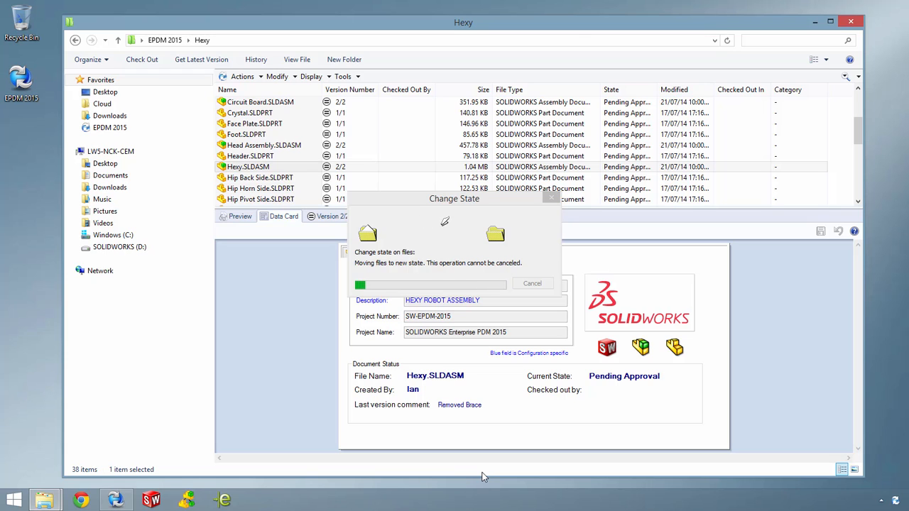
pyautogui.click(438, 272)
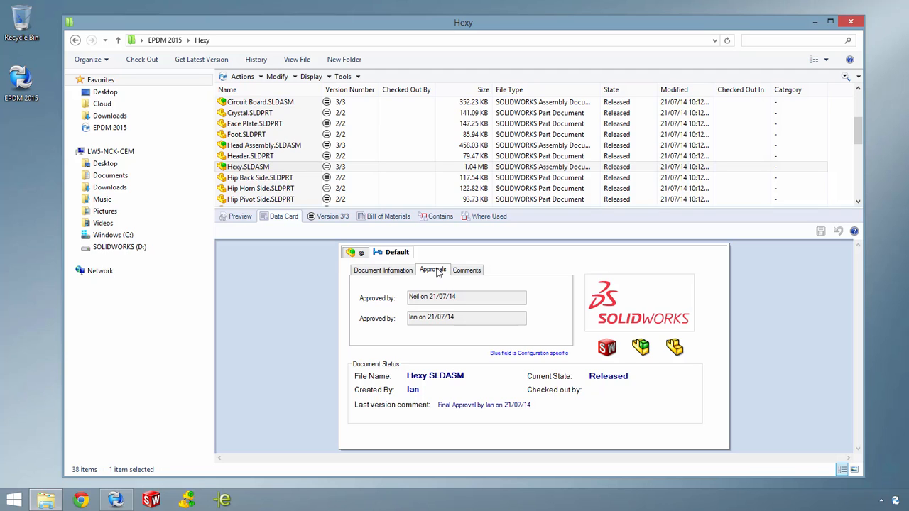
# - Switch to SOLIDWORKS Enterprise PDM Administration and review the roles and actions of the Release Documents transition in WN Workflow
pyautogui.click(115, 499)
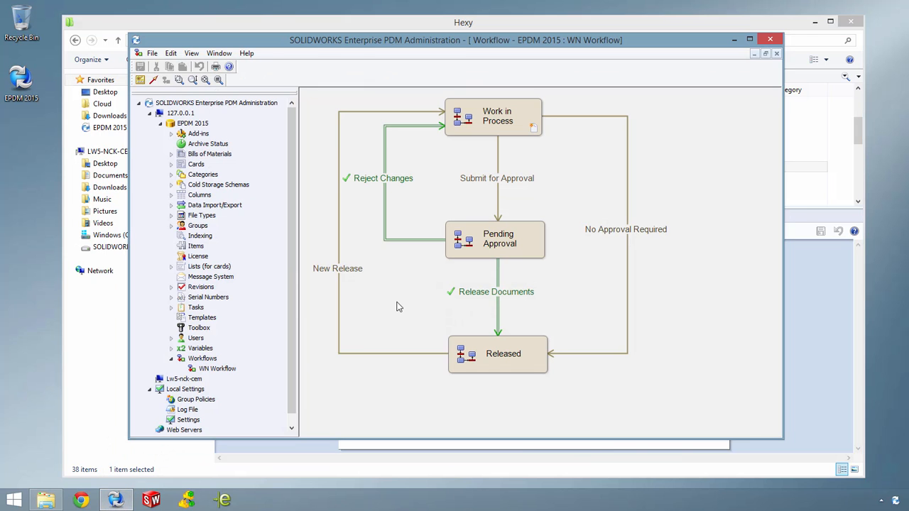
pyautogui.doubleClick(506, 291)
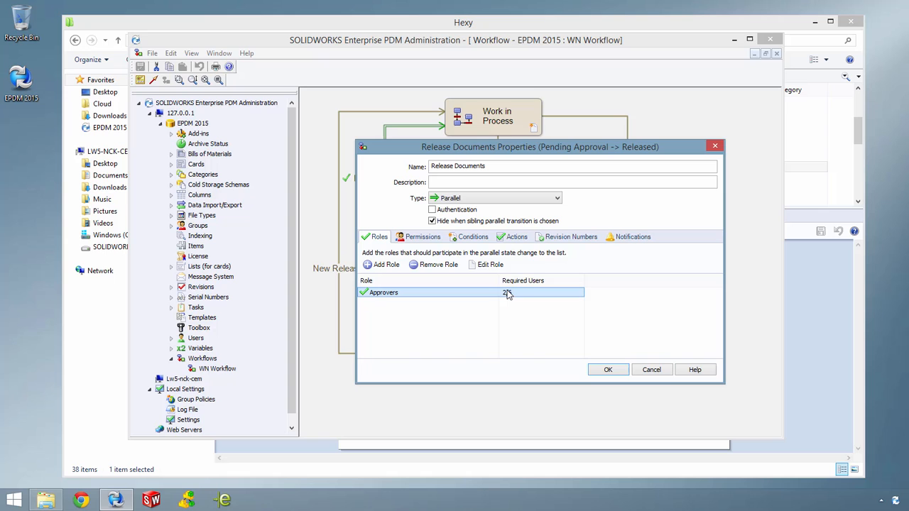
pyautogui.click(514, 240)
pyautogui.click(512, 280)
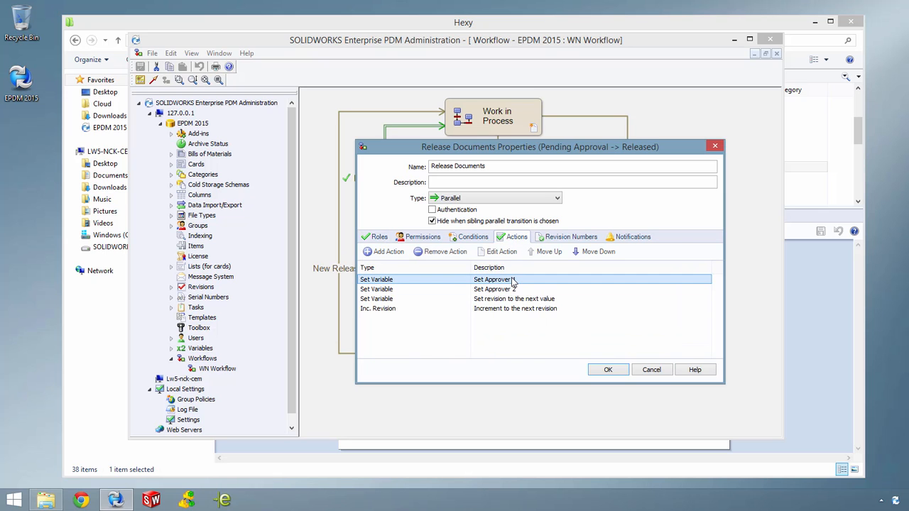
# - Examine the version comment and mapped approvers of the Set Approver 1 action, and close it without changes
pyautogui.doubleClick(512, 279)
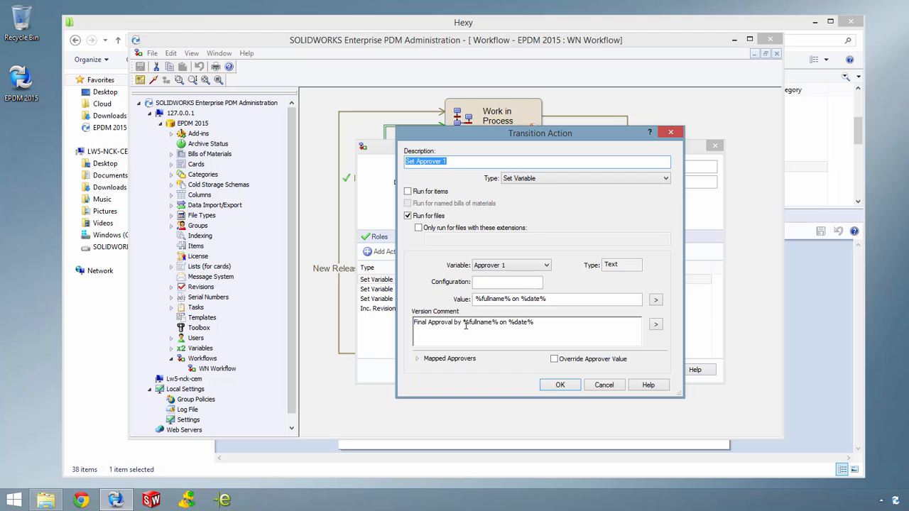
pyautogui.click(419, 358)
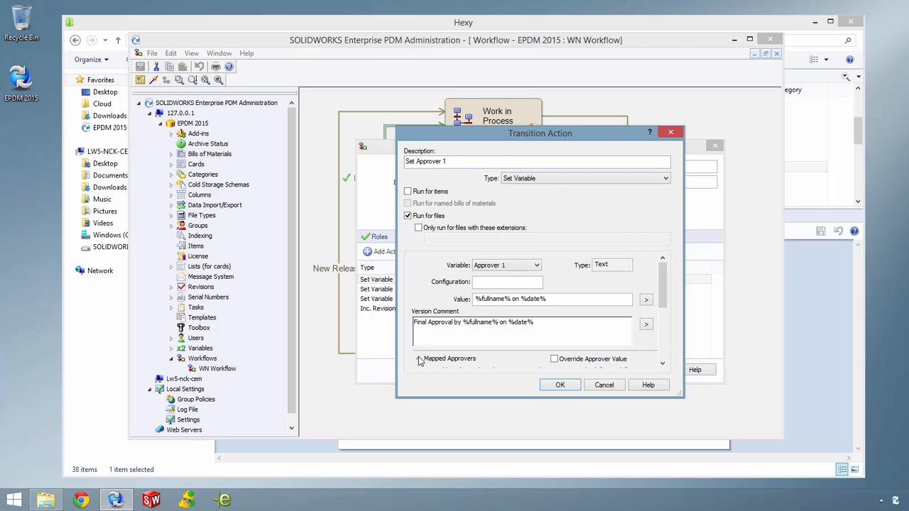
pyautogui.moveTo(664, 282); pyautogui.dragTo(654, 341)
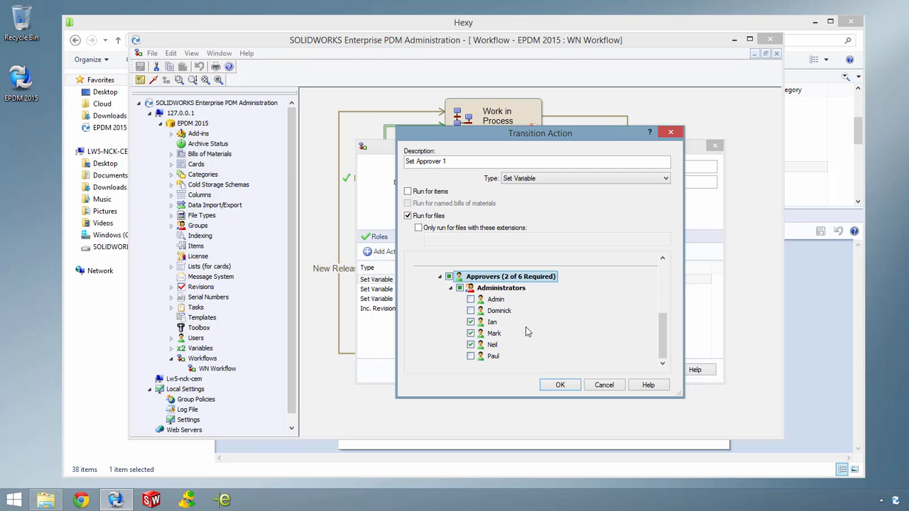
pyautogui.click(598, 383)
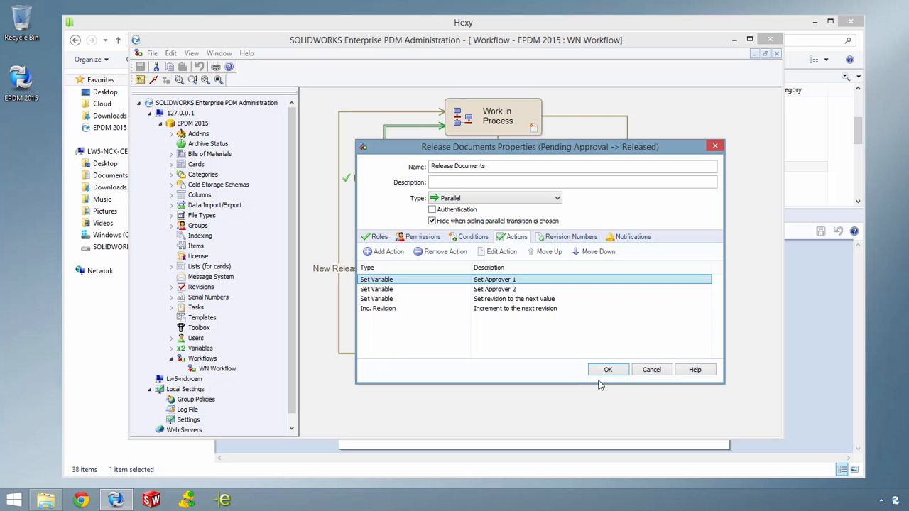
# - Review the revision comment of the "Increment to the next revision" action and close the Release Documents properties
pyautogui.doubleClick(519, 310)
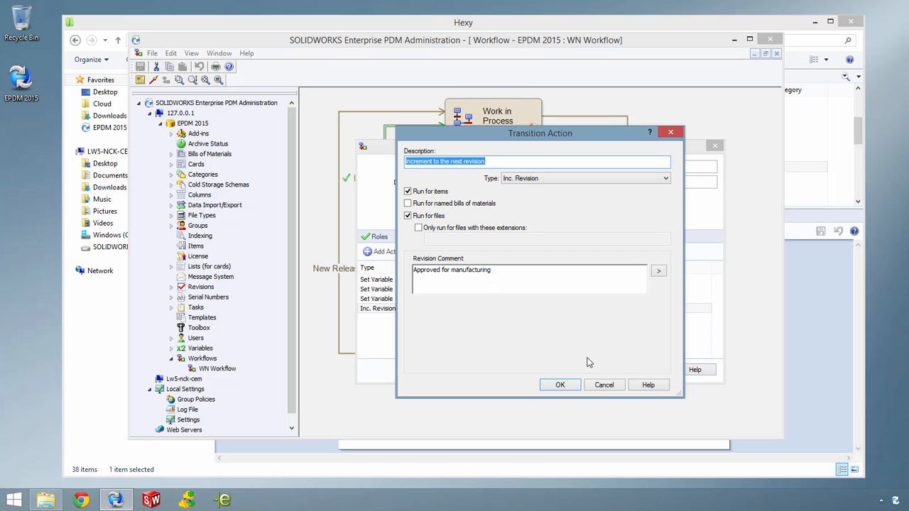
pyautogui.click(597, 384)
pyautogui.click(602, 372)
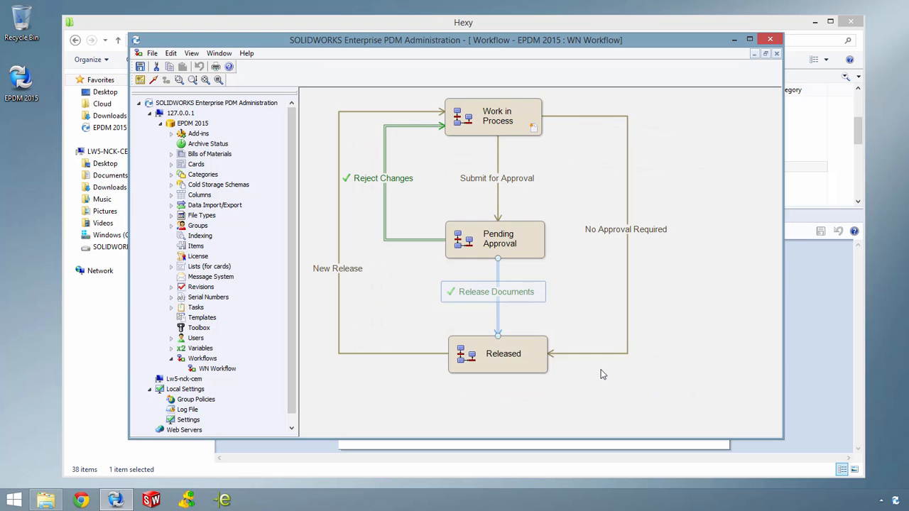
# - Return to the Hexy folder and apply the New Release transition to Hexy.SLDASM with the comment "Make changes"
pyautogui.click(383, 24)
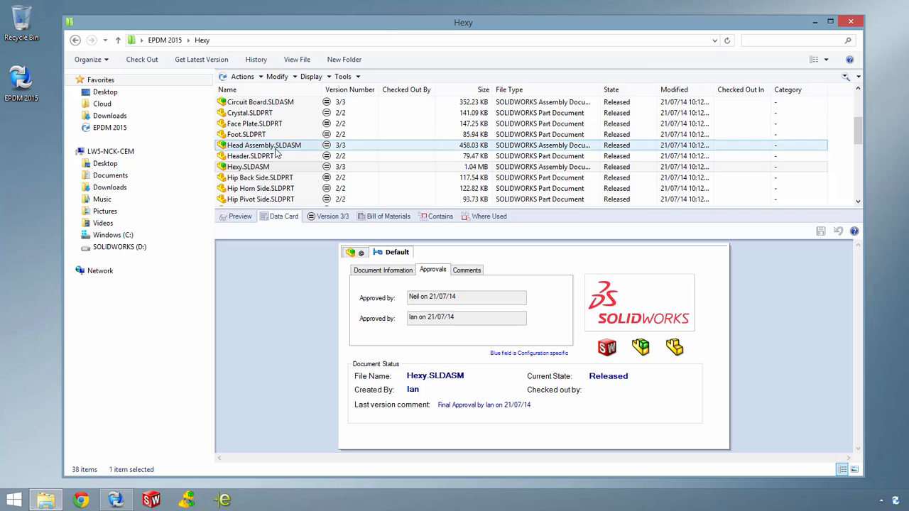
pyautogui.rightClick(257, 167)
pyautogui.moveTo(348, 337)
pyautogui.click(396, 340)
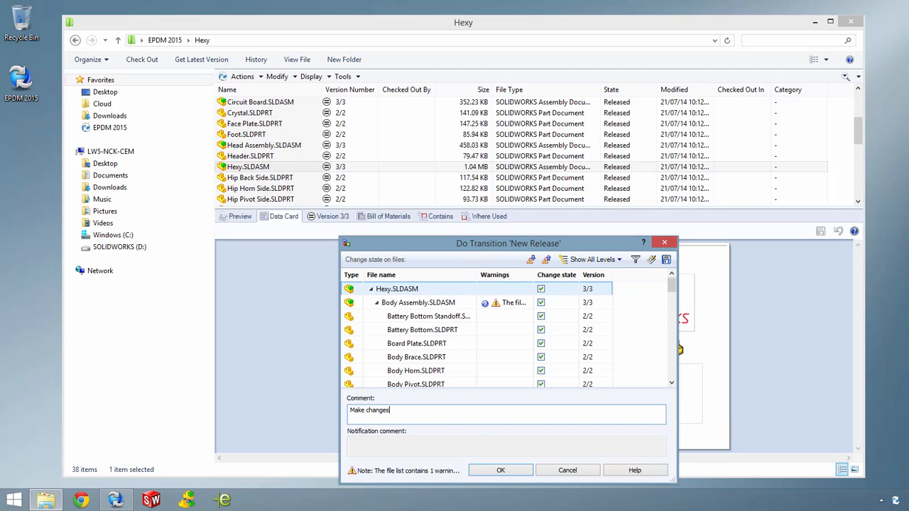
pyautogui.click(501, 470)
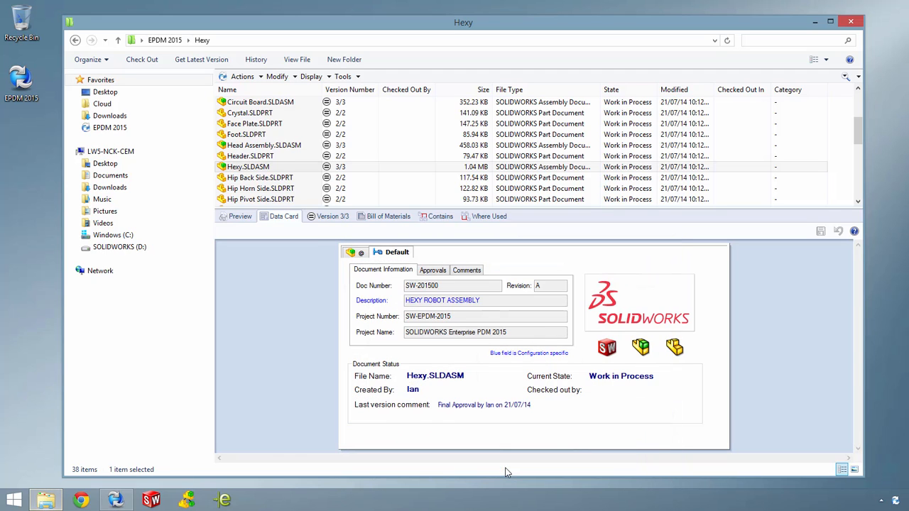
# - Release Hexy.SLDASM and its referenced files through the No Approval Required transition with a comment
pyautogui.rightClick(269, 168)
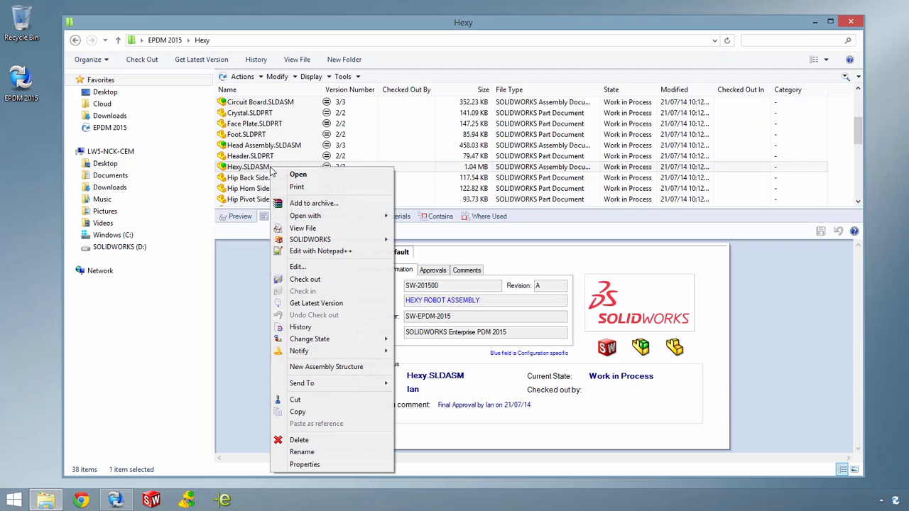
pyautogui.moveTo(348, 339)
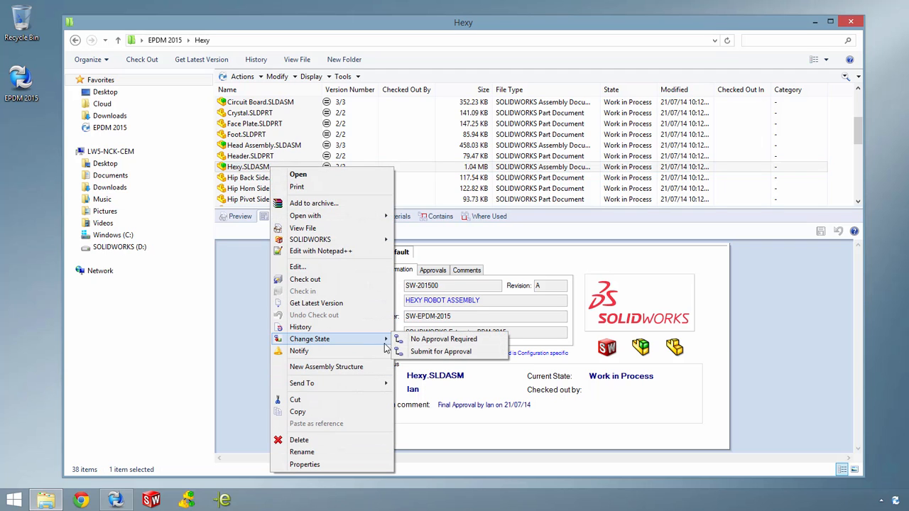
pyautogui.click(420, 340)
pyautogui.write('Aw')
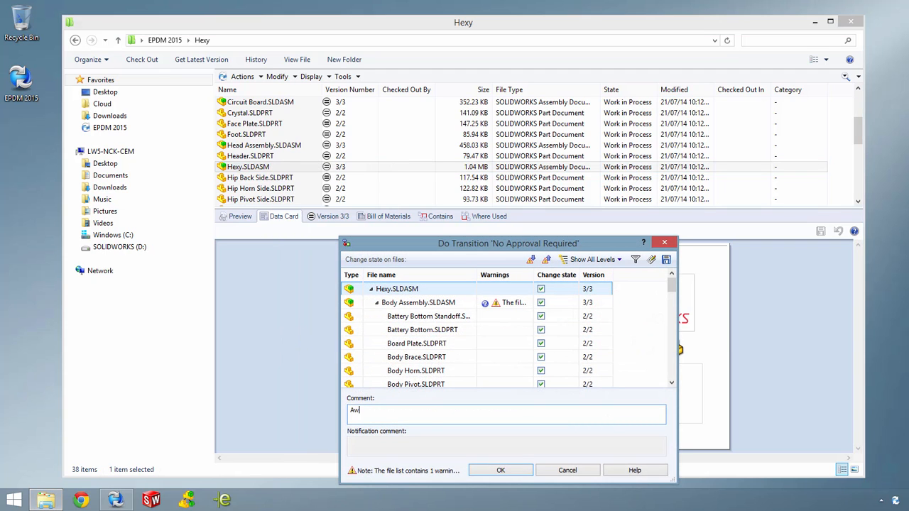
pyautogui.click(490, 470)
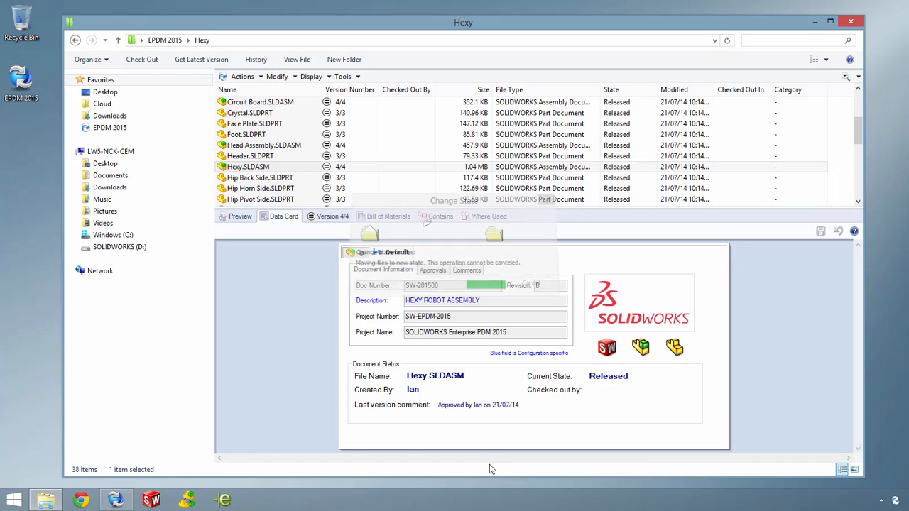
# - Review the available versions of Hexy.SLDASM with their revision comments and open the file's history
pyautogui.click(260, 77)
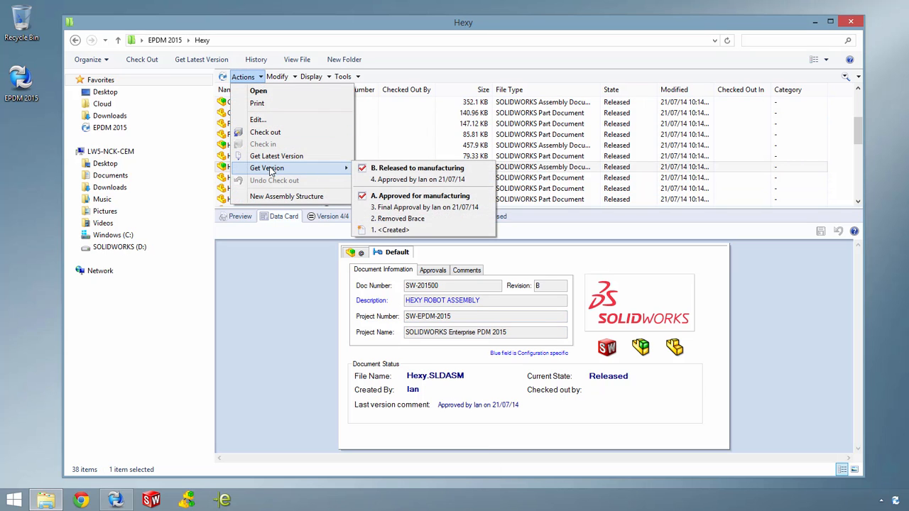
pyautogui.moveTo(342, 168)
pyautogui.click(312, 76)
pyautogui.click(312, 76)
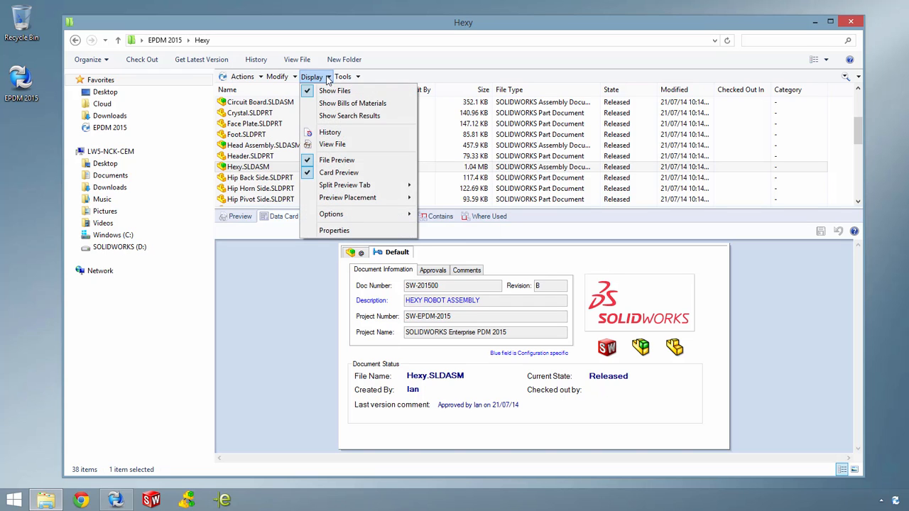
pyautogui.click(331, 132)
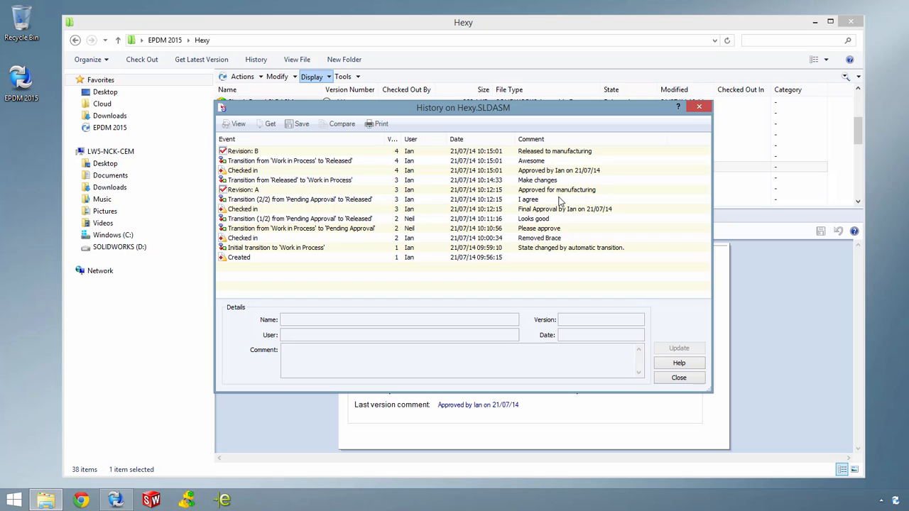
# - Roll back Hexy.SLDASM to Revision A with the comment "Back to the drawing board", get the referenced files and close the history
pyautogui.click(270, 190)
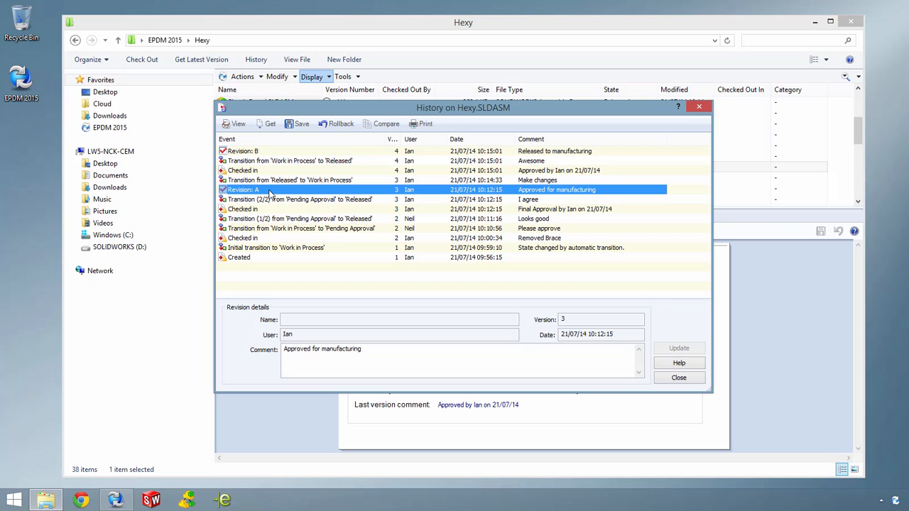
pyautogui.click(347, 126)
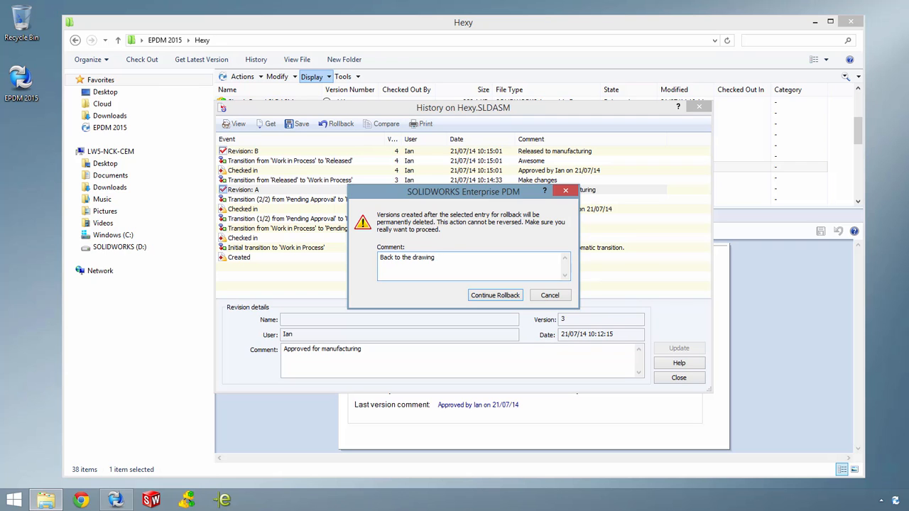
pyautogui.click(495, 295)
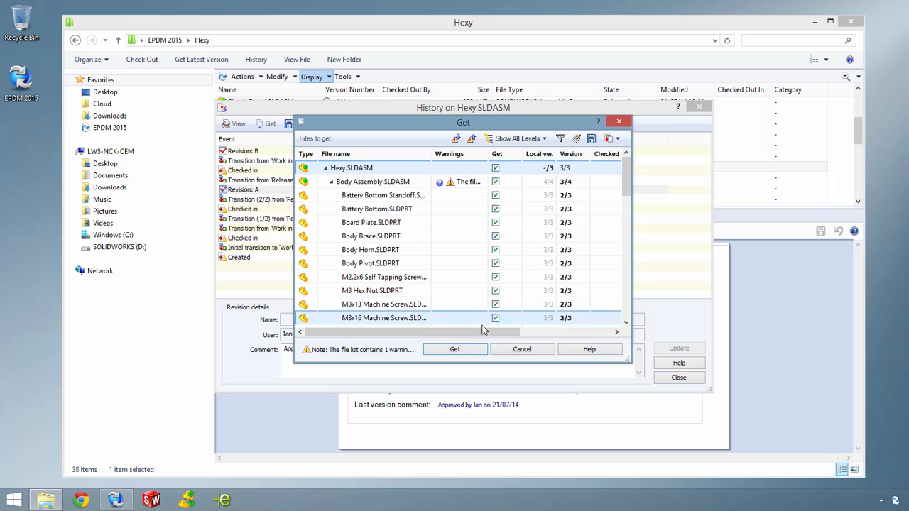
pyautogui.click(475, 347)
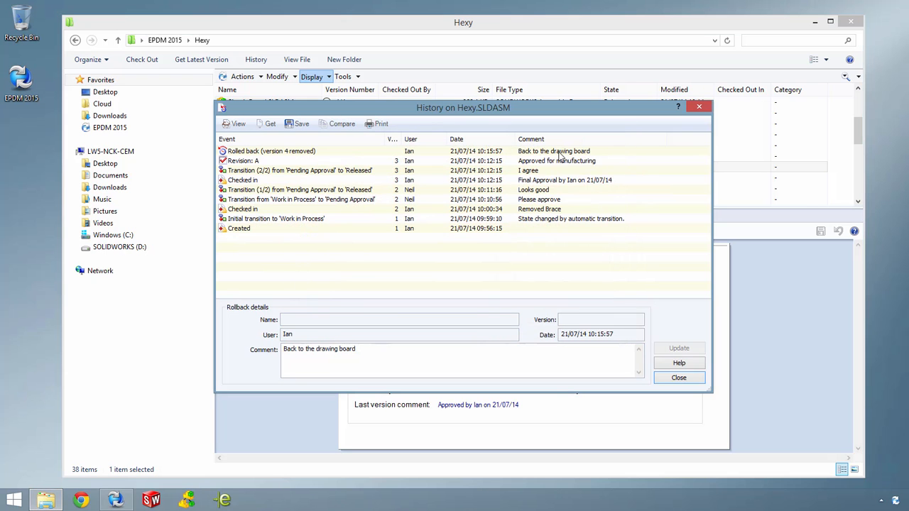
pyautogui.click(679, 377)
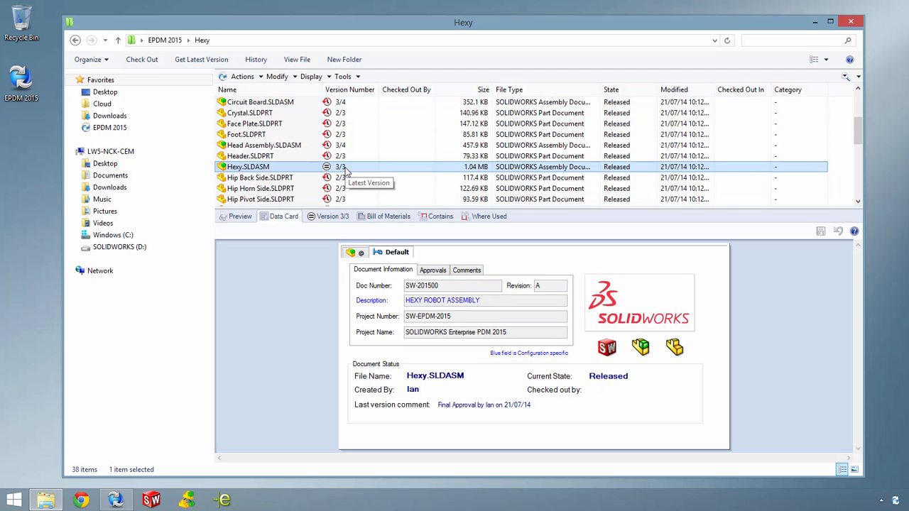
# - Switch to Enterprise PDM Web2 in Chrome, log in with the account username and password, and open Hexy.SLDASM from the Hexy folder
pyautogui.click(82, 500)
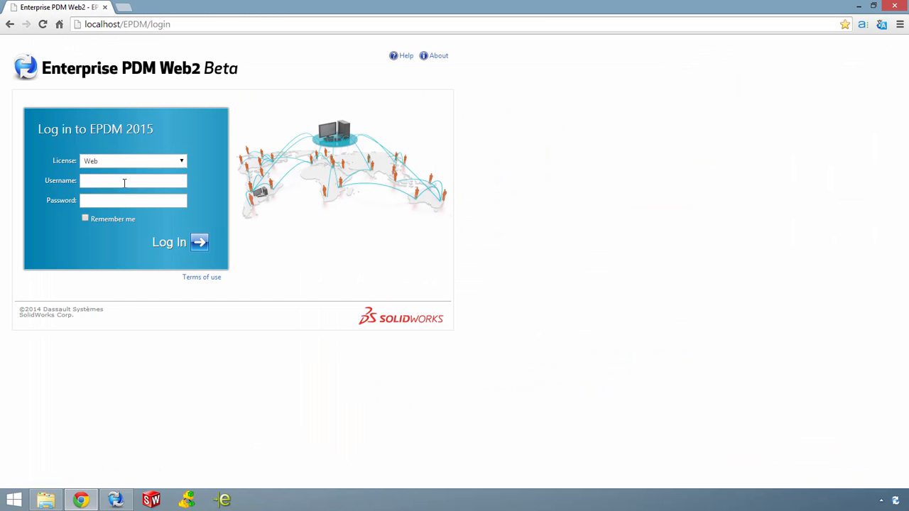
pyautogui.press('Return')
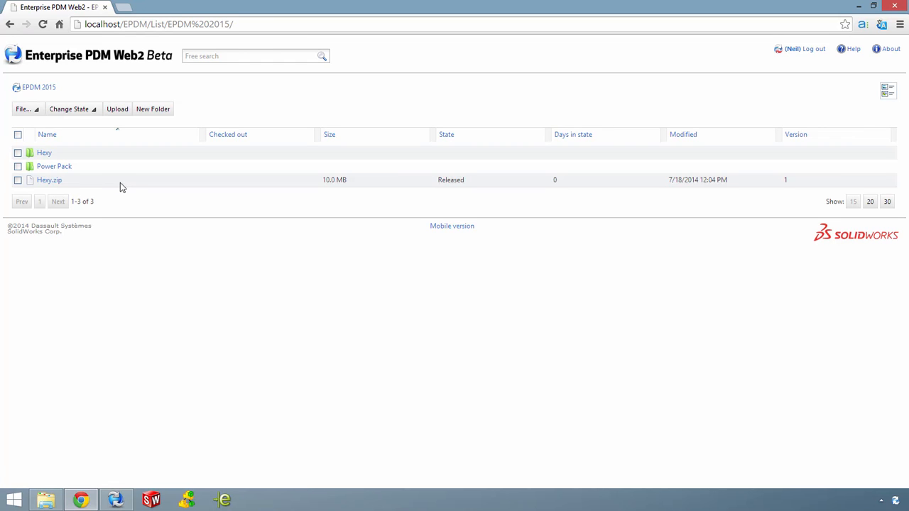
pyautogui.click(41, 154)
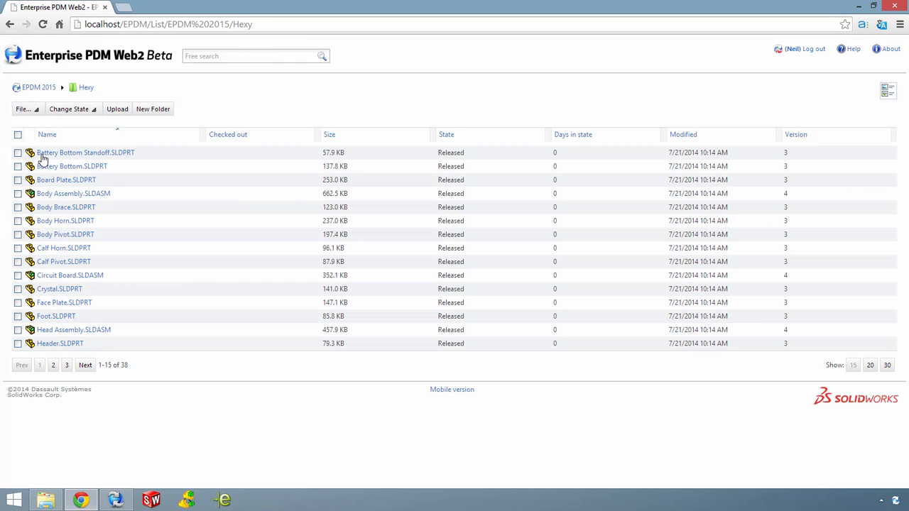
pyautogui.click(54, 365)
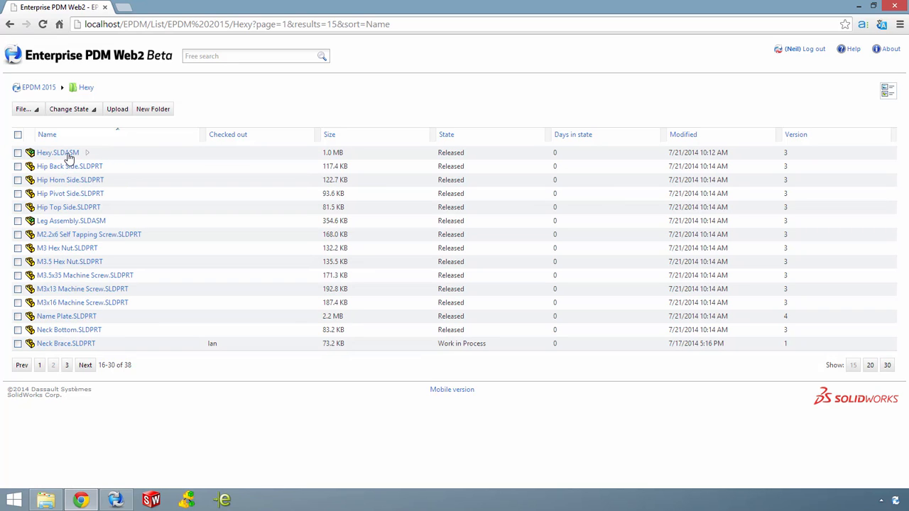
pyautogui.click(69, 153)
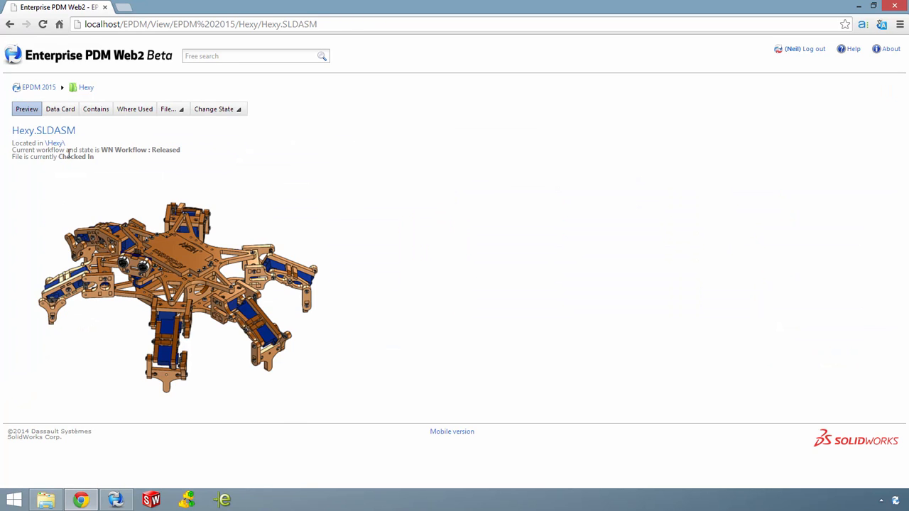
# - Examine the data card of Hexy.SLDASM, including its Default configuration, and list the files it contains
pyautogui.click(66, 112)
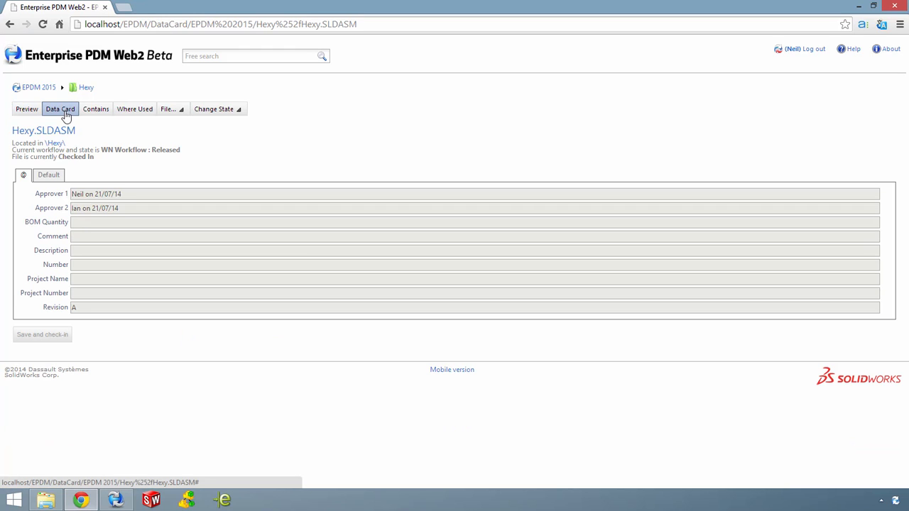
pyautogui.click(49, 177)
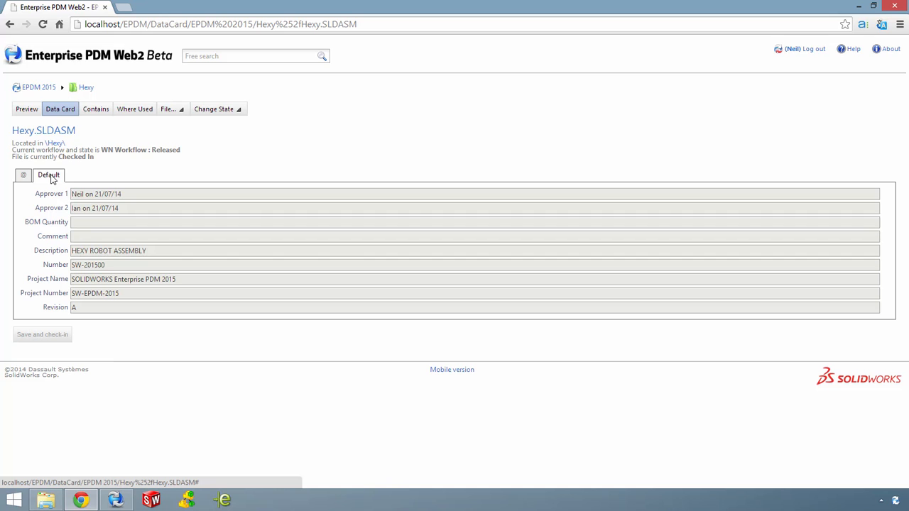
pyautogui.click(101, 113)
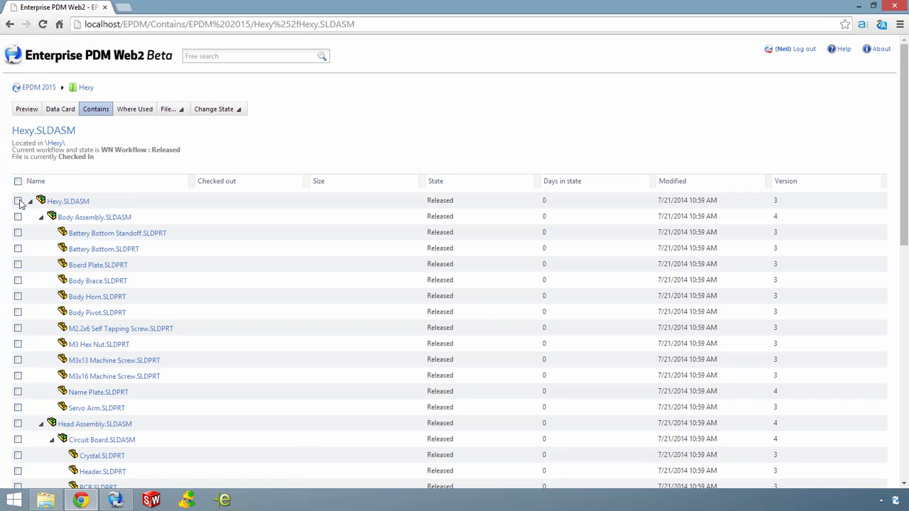
# - Apply the New Release transition to Hexy.SLDASM with the comment "Needs changes" and close the state change dialog
pyautogui.click(19, 201)
pyautogui.click(181, 111)
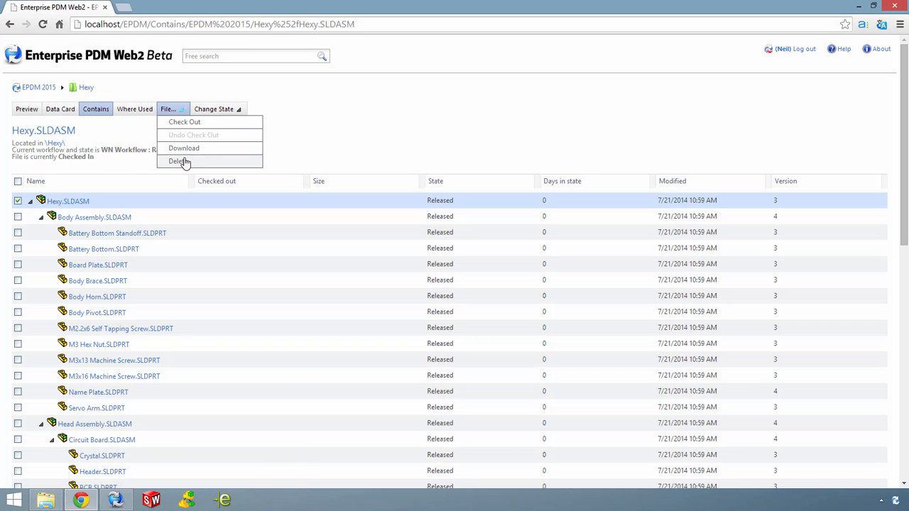
pyautogui.click(236, 110)
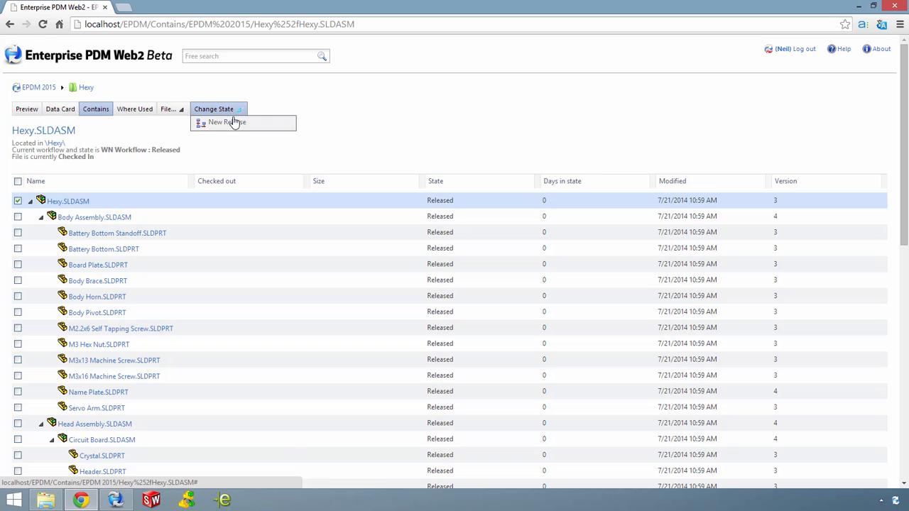
pyautogui.click(234, 125)
pyautogui.click(391, 232)
pyautogui.write('Needs changes')
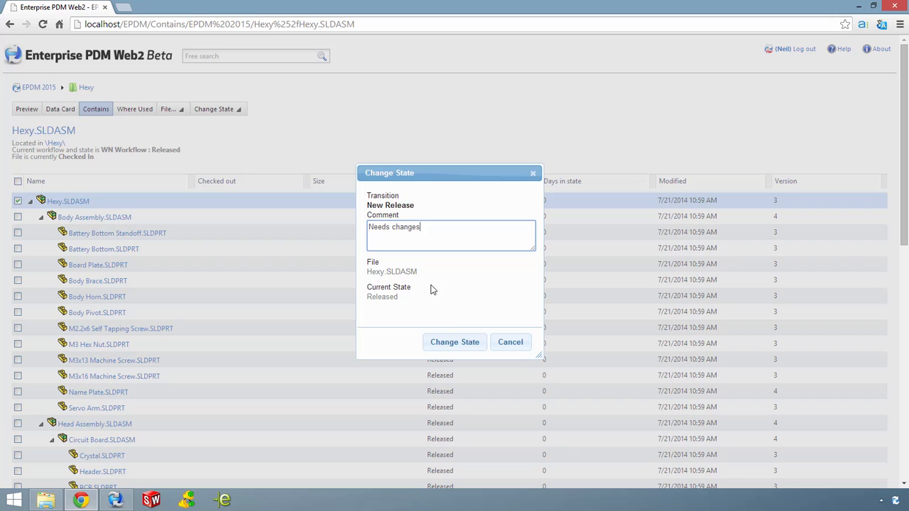
pyautogui.click(457, 342)
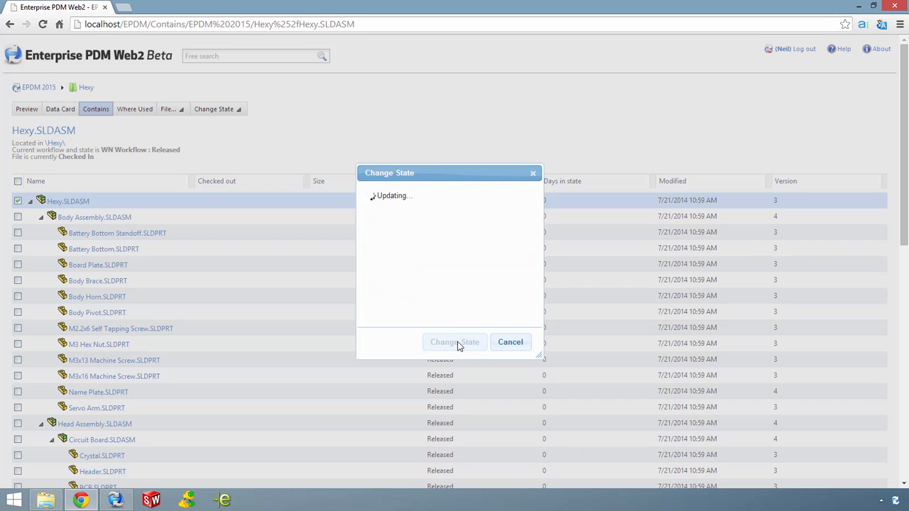
pyautogui.click(500, 346)
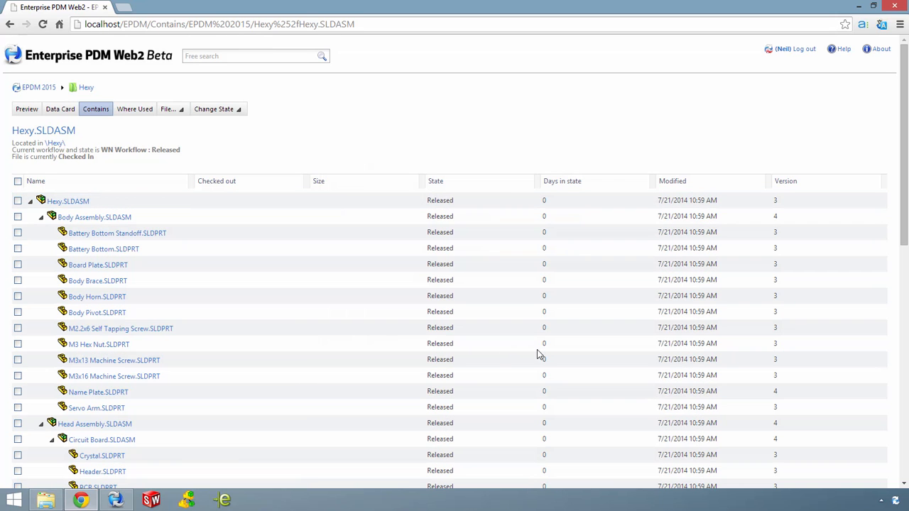
# - Switch Web2 to its mobile version and shrink the browser to a narrow, phone-like window in the middle of the desktop
pyautogui.scroll(-2, 906, 367)
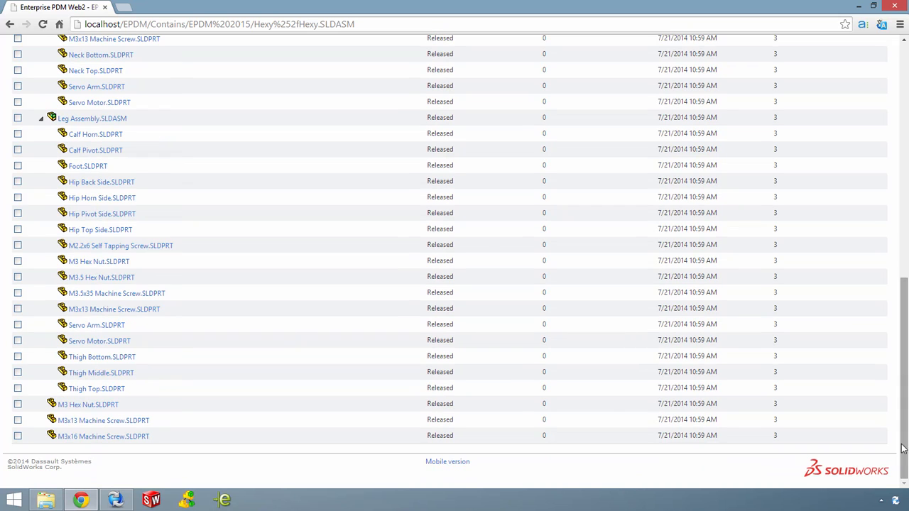
pyautogui.click(454, 461)
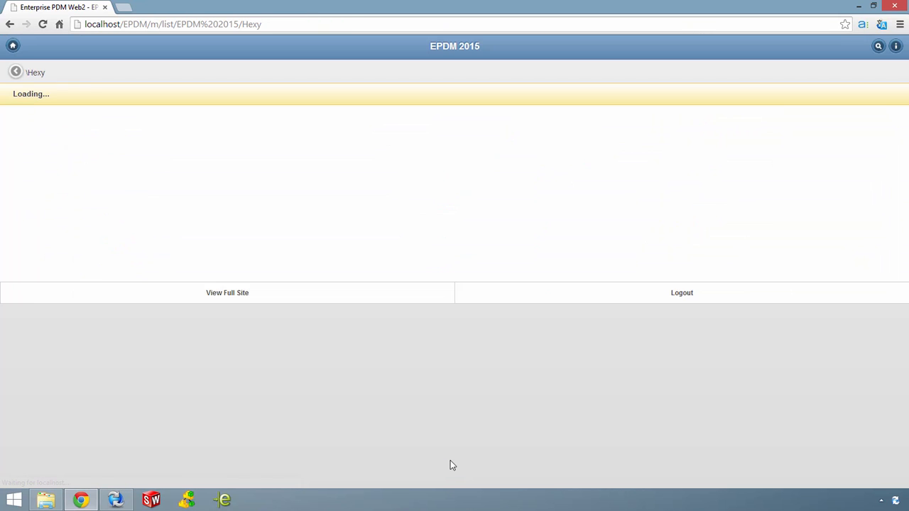
pyautogui.doubleClick(417, 13)
pyautogui.moveTo(186, 156); pyautogui.dragTo(567, 134)
pyautogui.moveTo(738, 32); pyautogui.dragTo(471, 27)
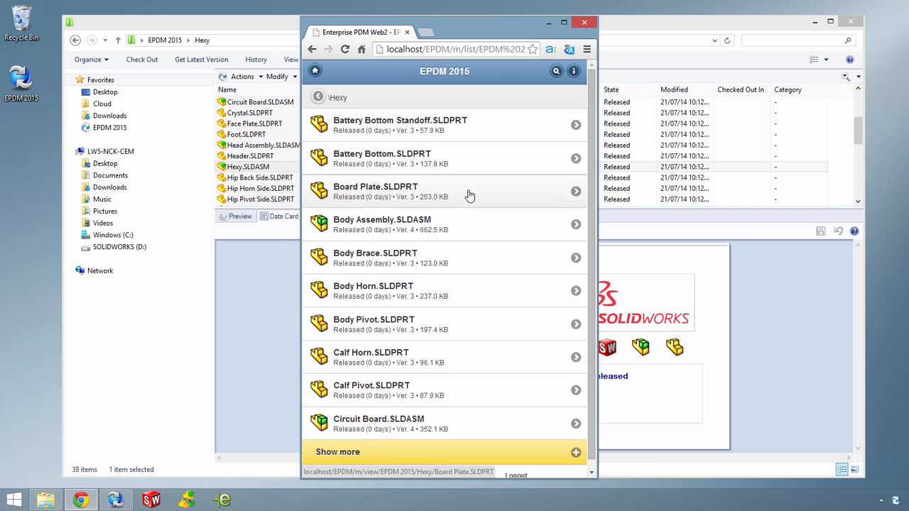
# - Open the details of Body Assembly.SLDASM in the mobile version
pyautogui.click(579, 227)
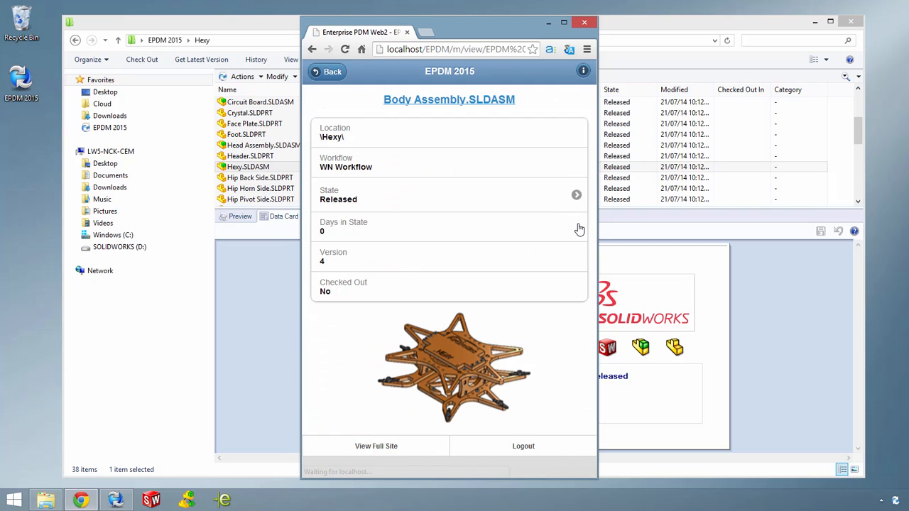